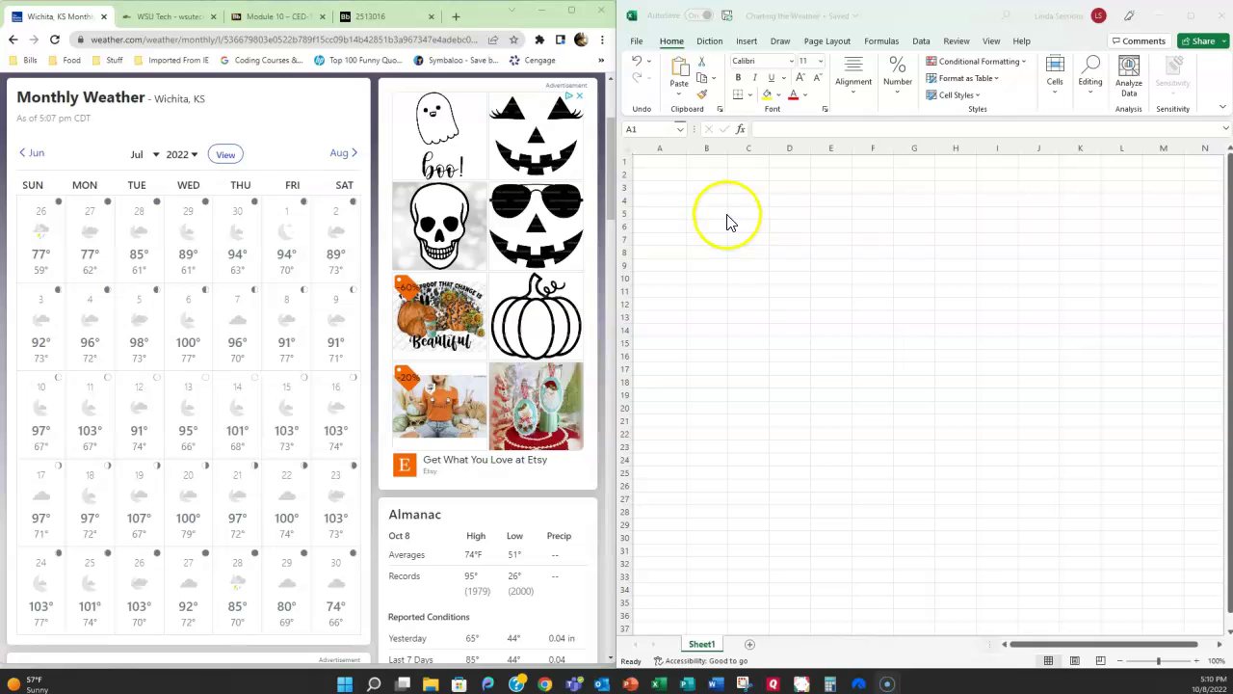
# Enter the headings Highs in B1 and Lows in C1, and the date 7/1/2022 in A2.
pyautogui.click(702, 162)
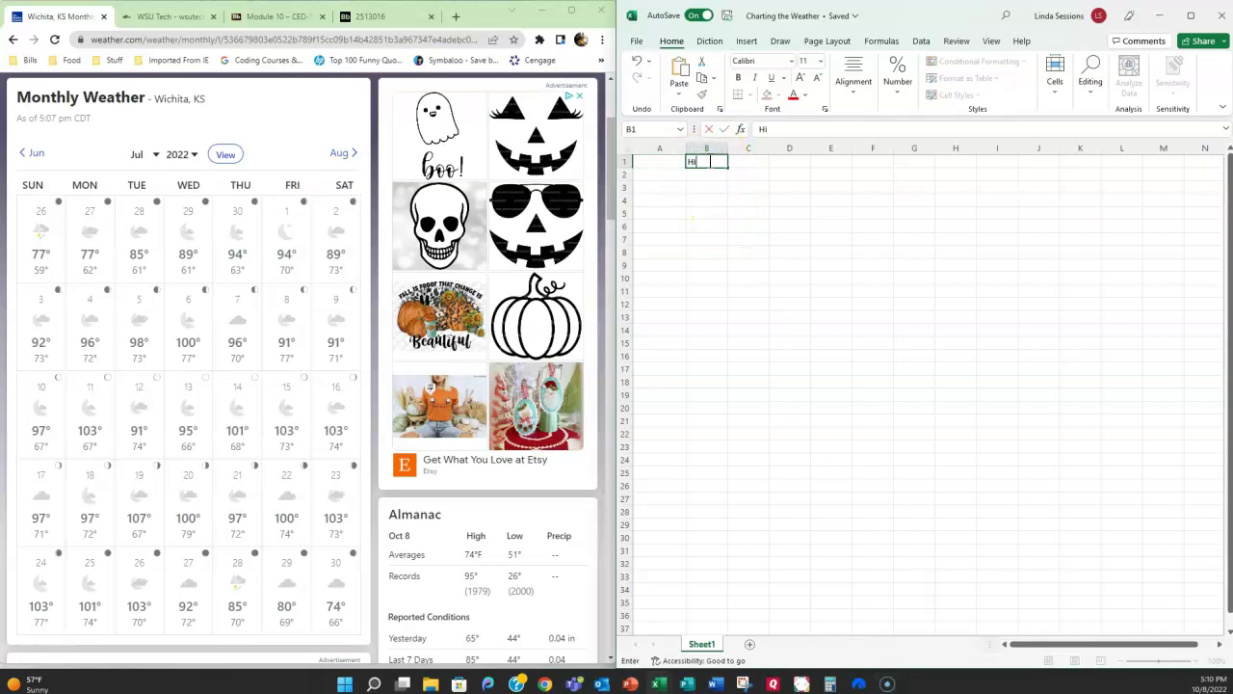
pyautogui.write('Highs')
pyautogui.press('Tab')
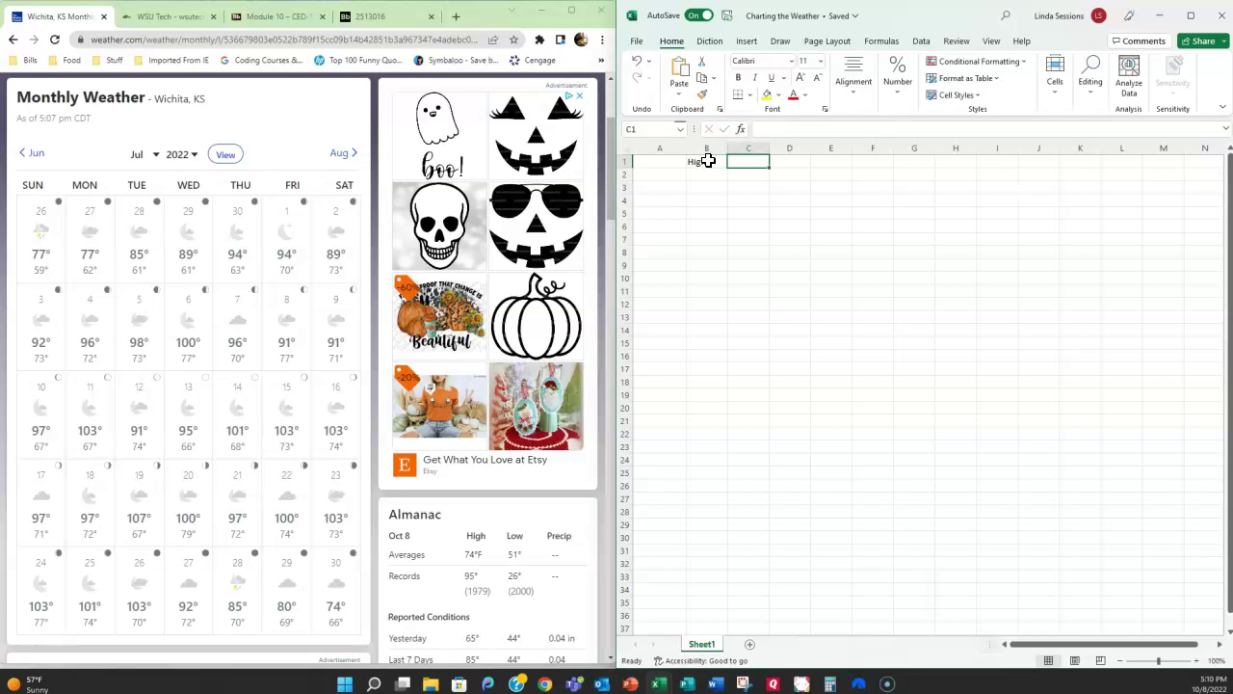
pyautogui.write('Lows')
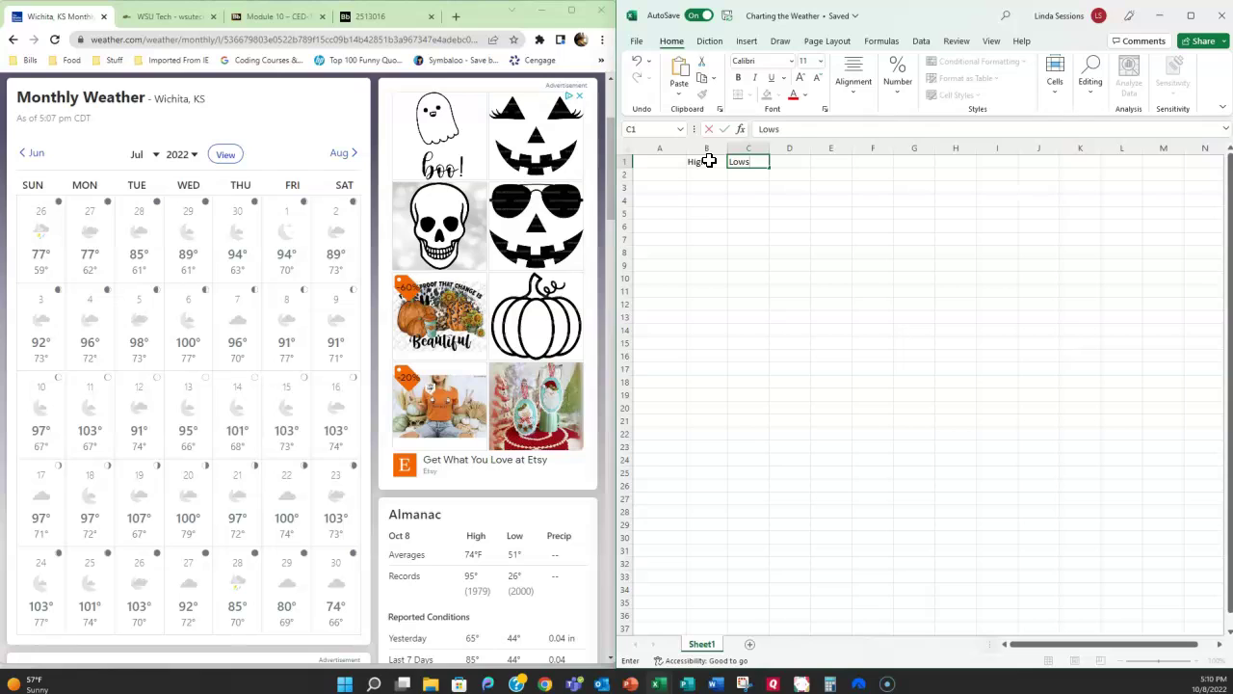
pyautogui.click(692, 164)
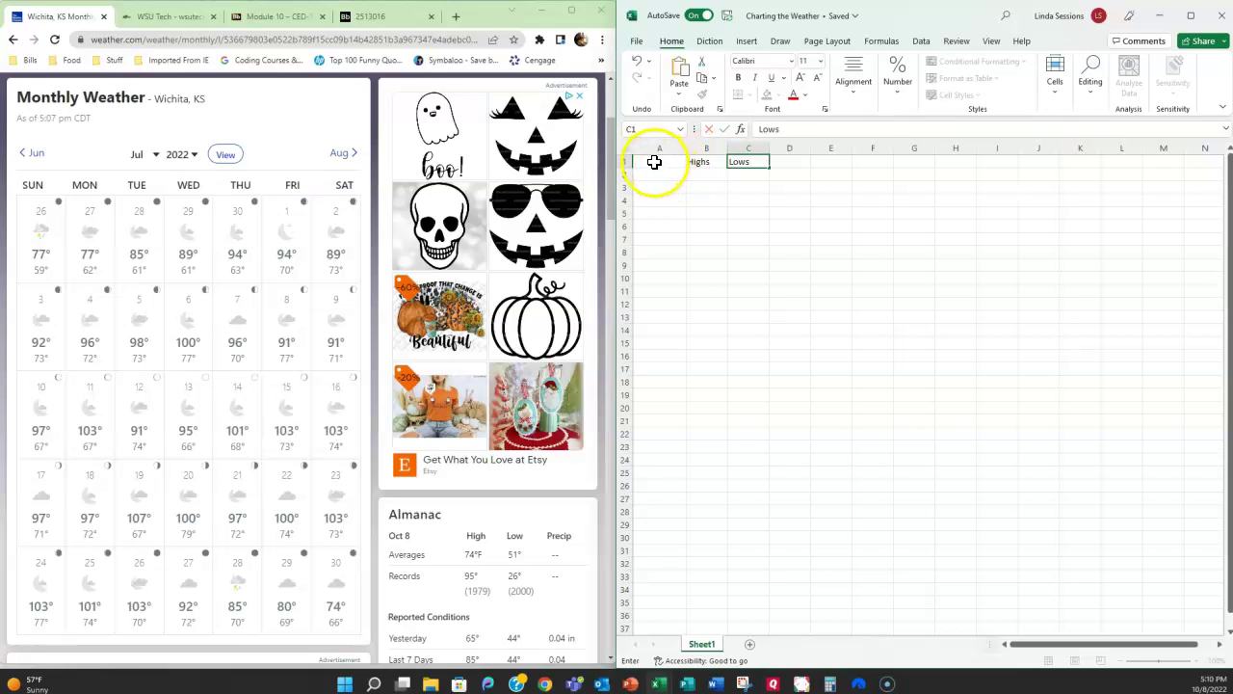
pyautogui.click(647, 174)
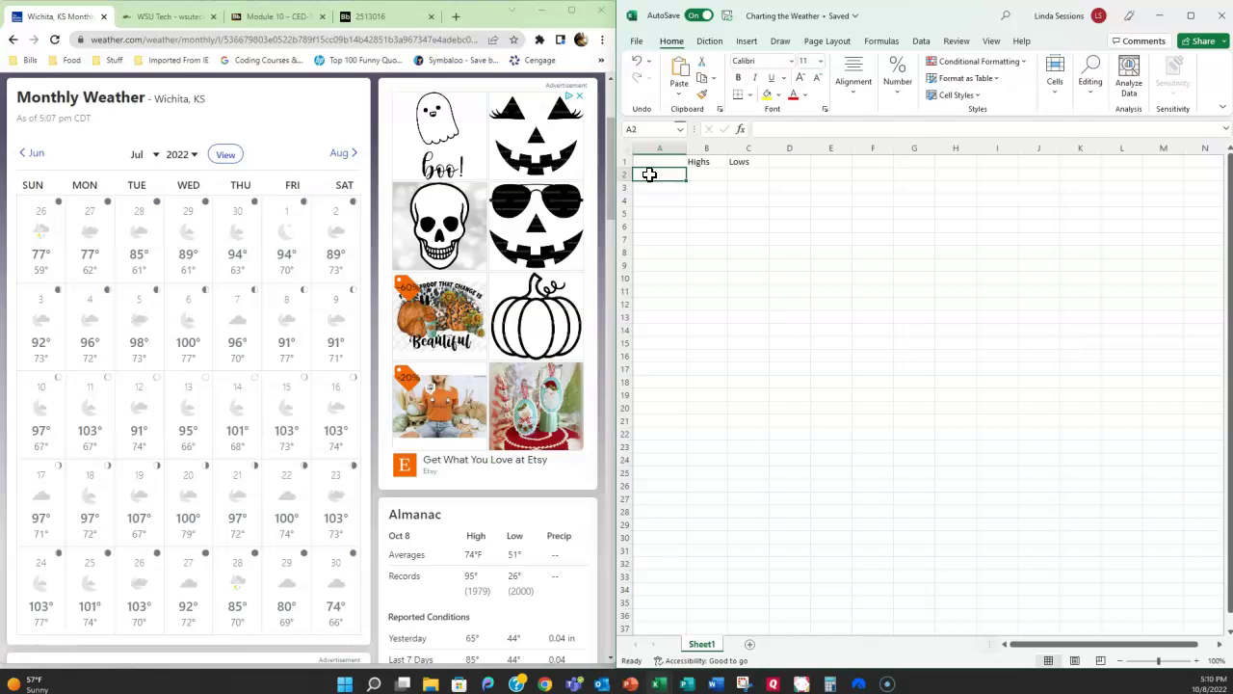
pyautogui.write('7/1/2022')
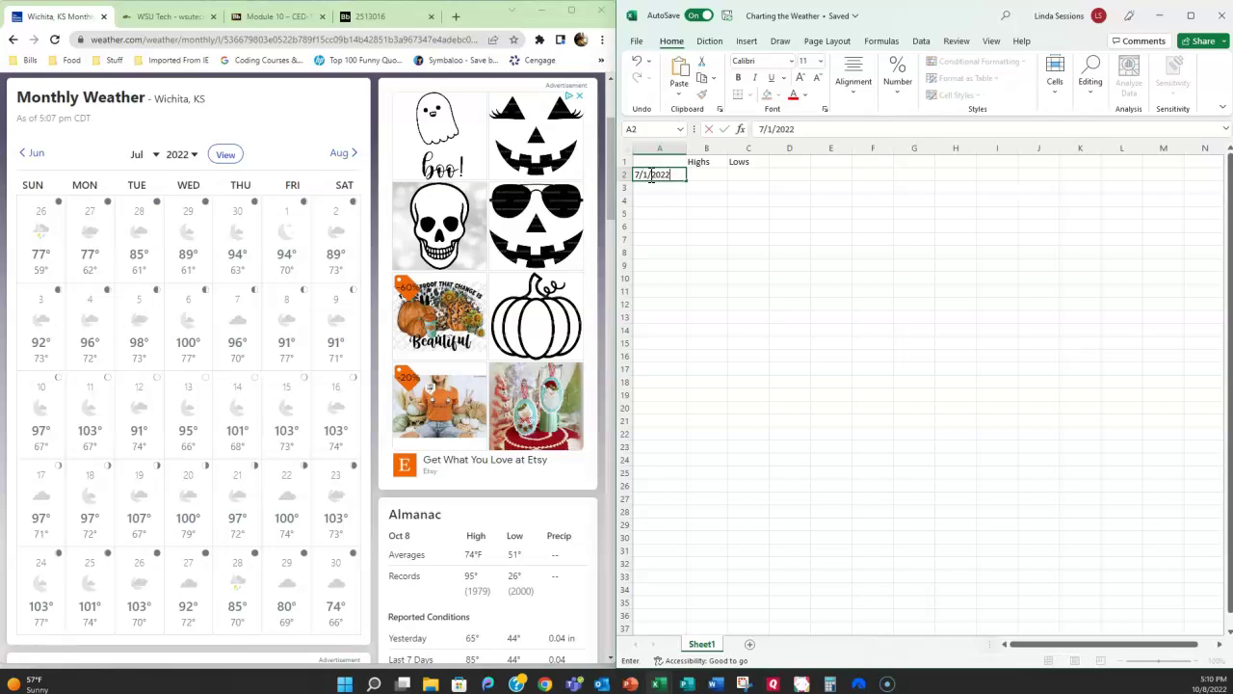
pyautogui.press('Return')
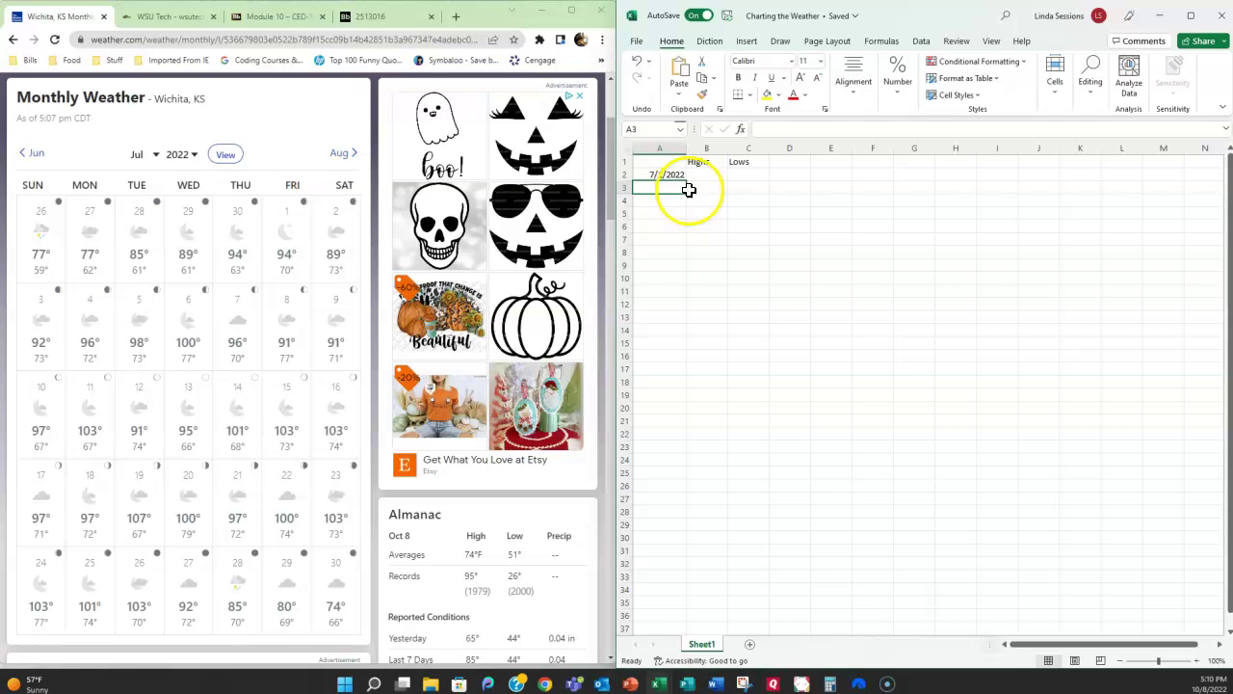
# Fill the dates 7/1/2022 to 7/31/2022 down A2:A32 and AutoFit column A's width.
pyautogui.click(651, 176)
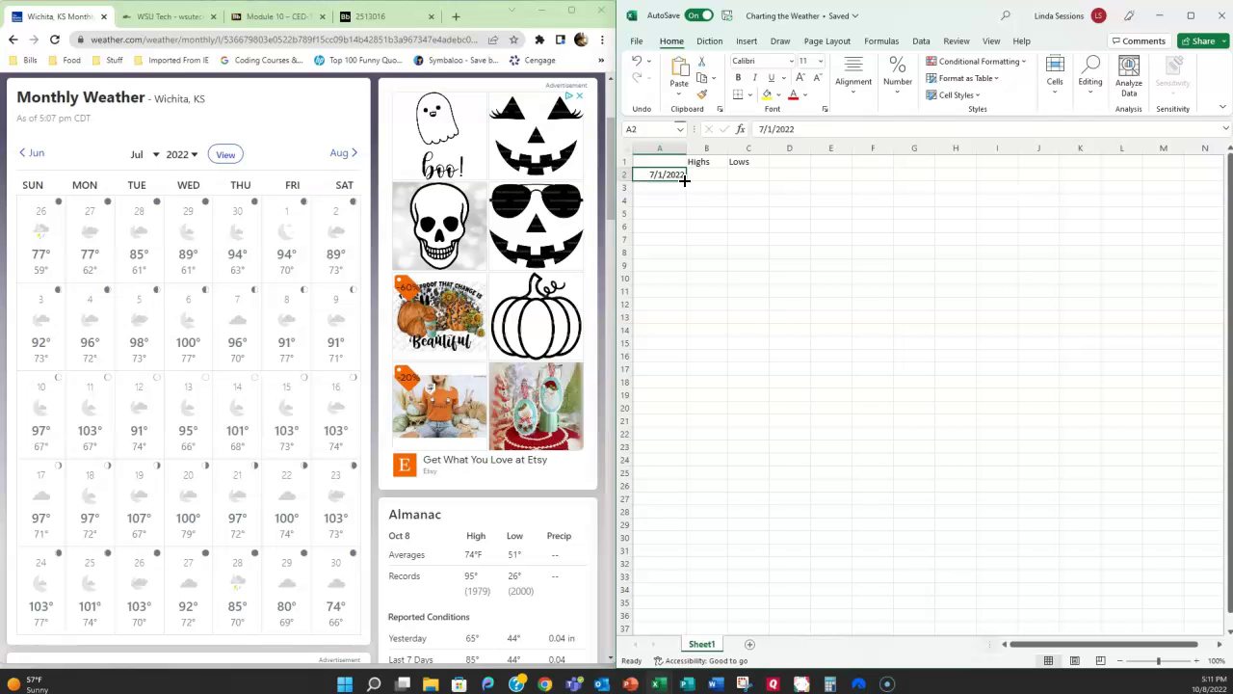
pyautogui.moveTo(684, 180); pyautogui.dragTo(663, 572)
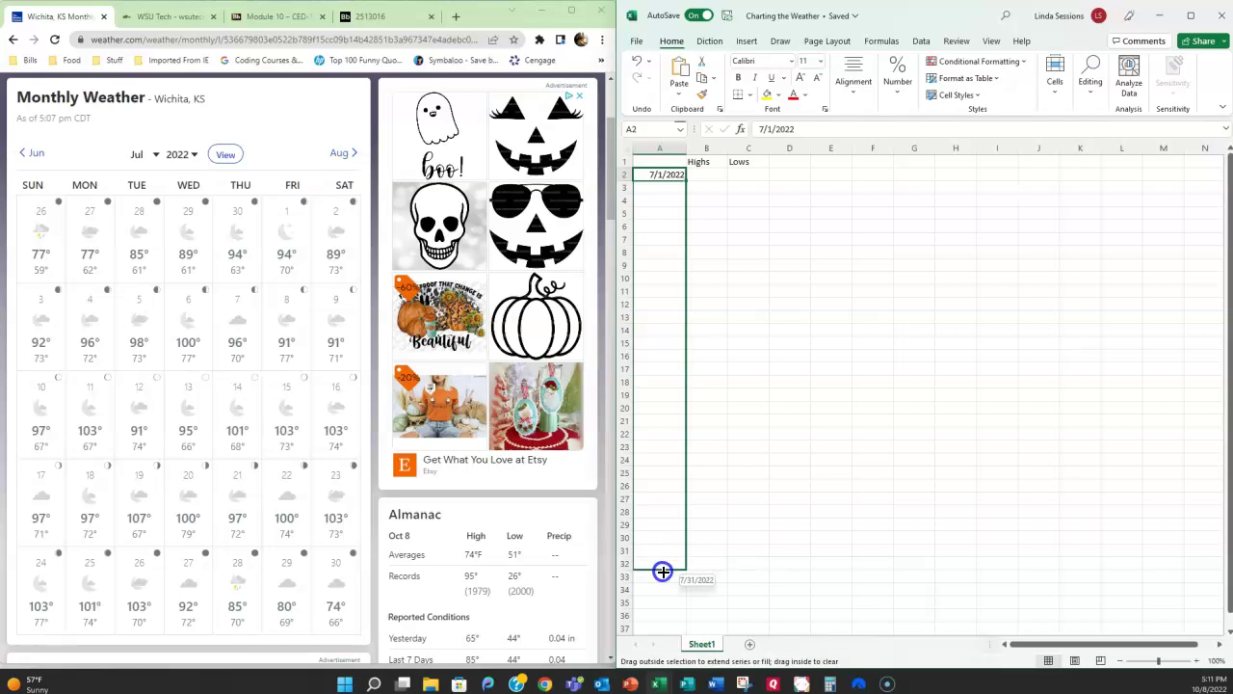
pyautogui.moveTo(663, 571); pyautogui.dragTo(663, 572)
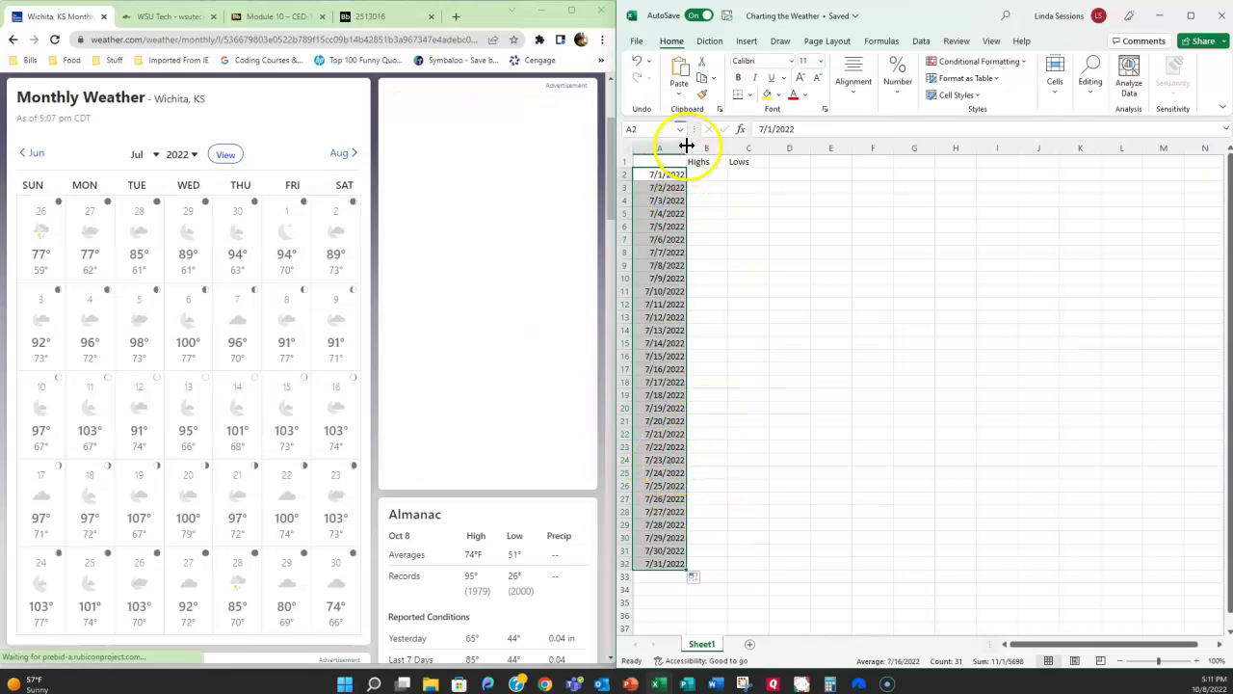
pyautogui.moveTo(686, 146); pyautogui.dragTo(656, 147)
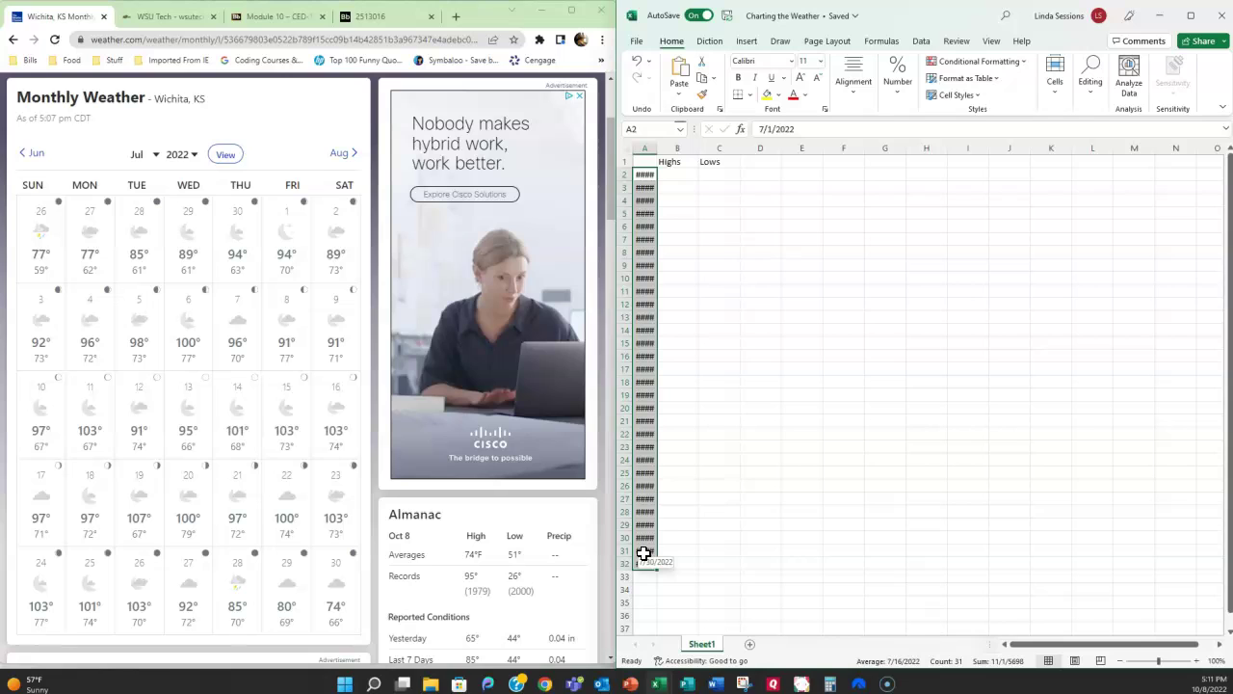
pyautogui.moveTo(643, 554); pyautogui.dragTo(643, 563)
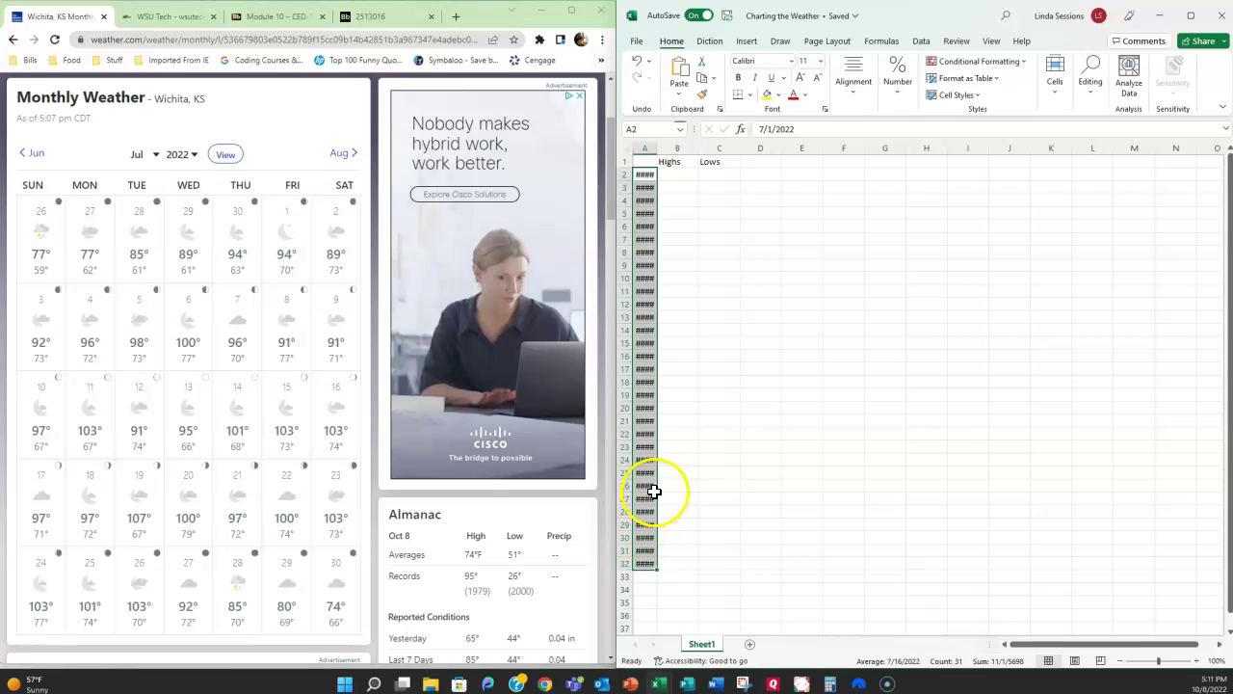
pyautogui.doubleClick(658, 147)
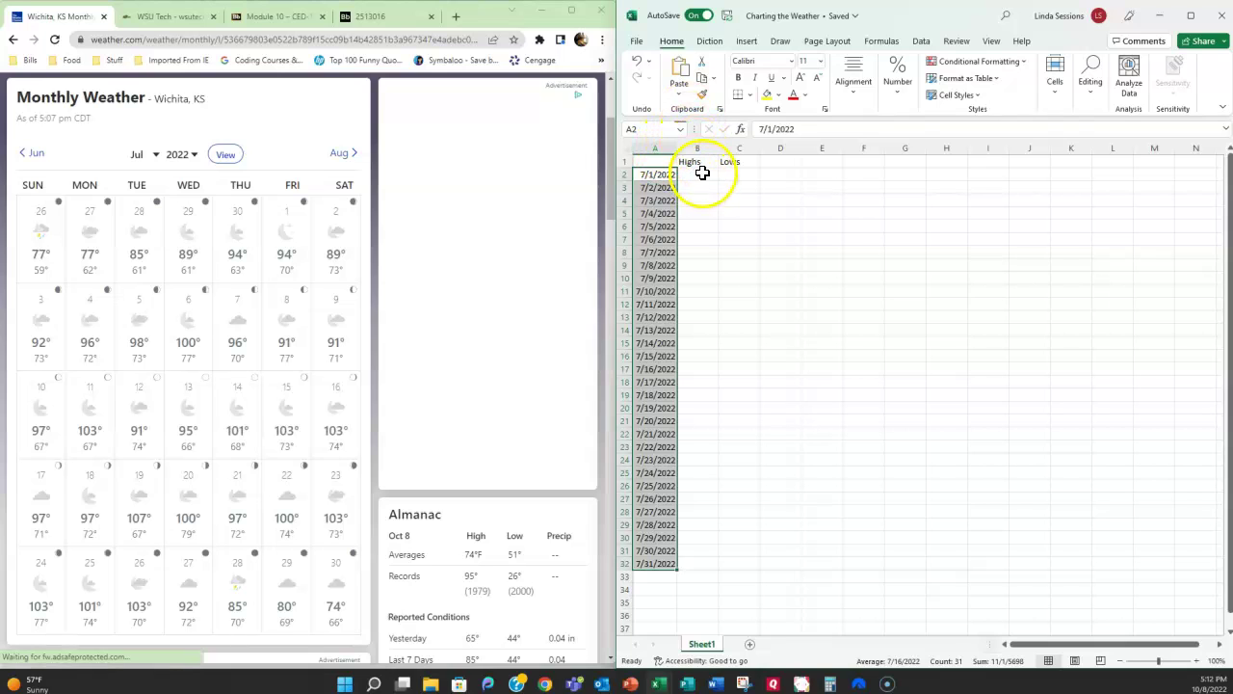
# Enter July 1–30 highs and lows in B2:C31 and delete the extra 7/31/2022 in A32.
pyautogui.click(702, 173)
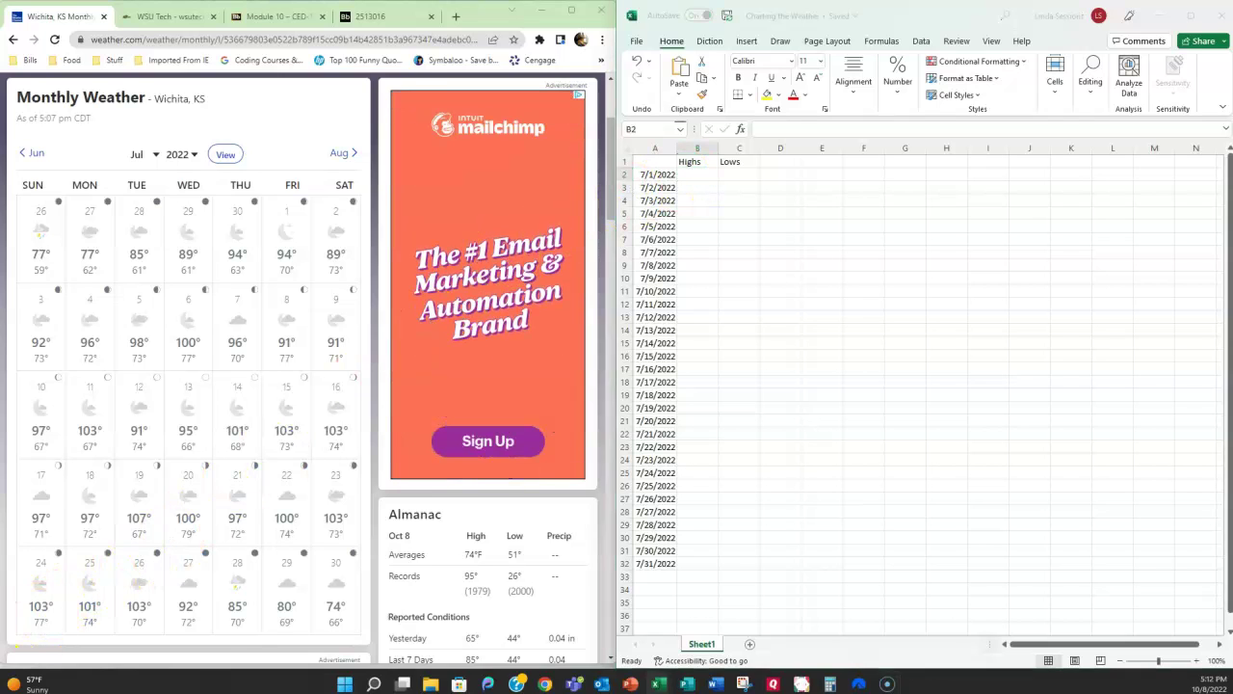
pyautogui.scroll(-1, 308, 366)
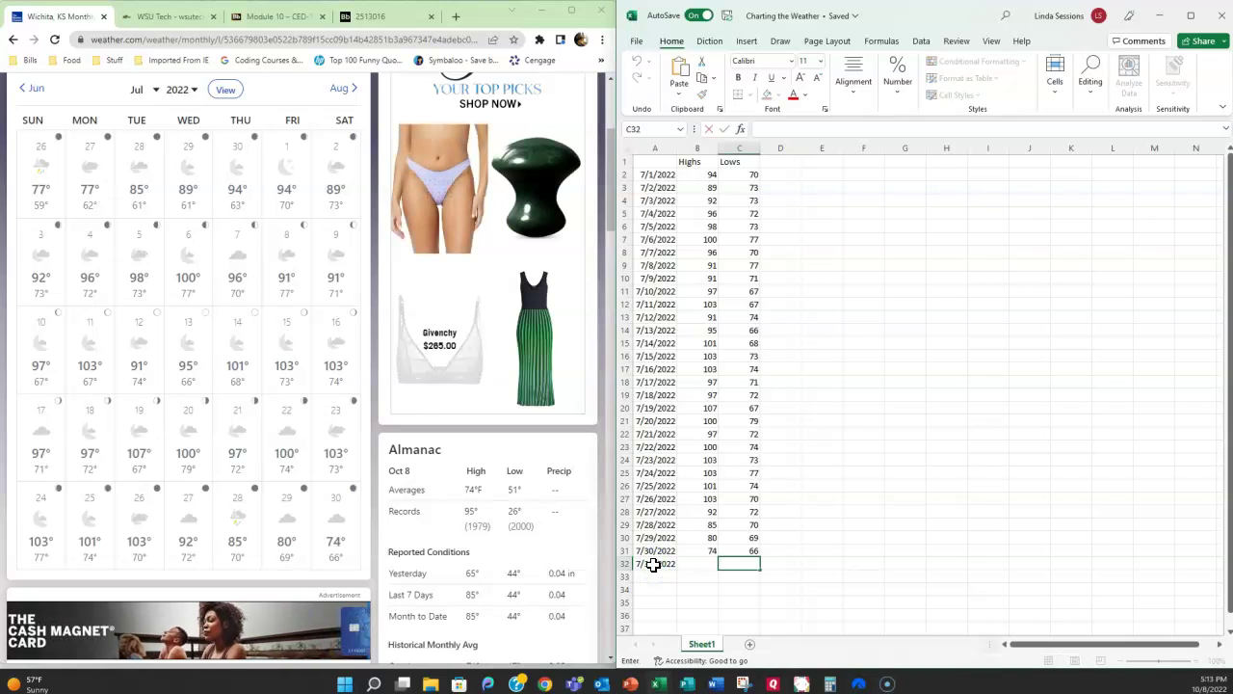
pyautogui.click(651, 564)
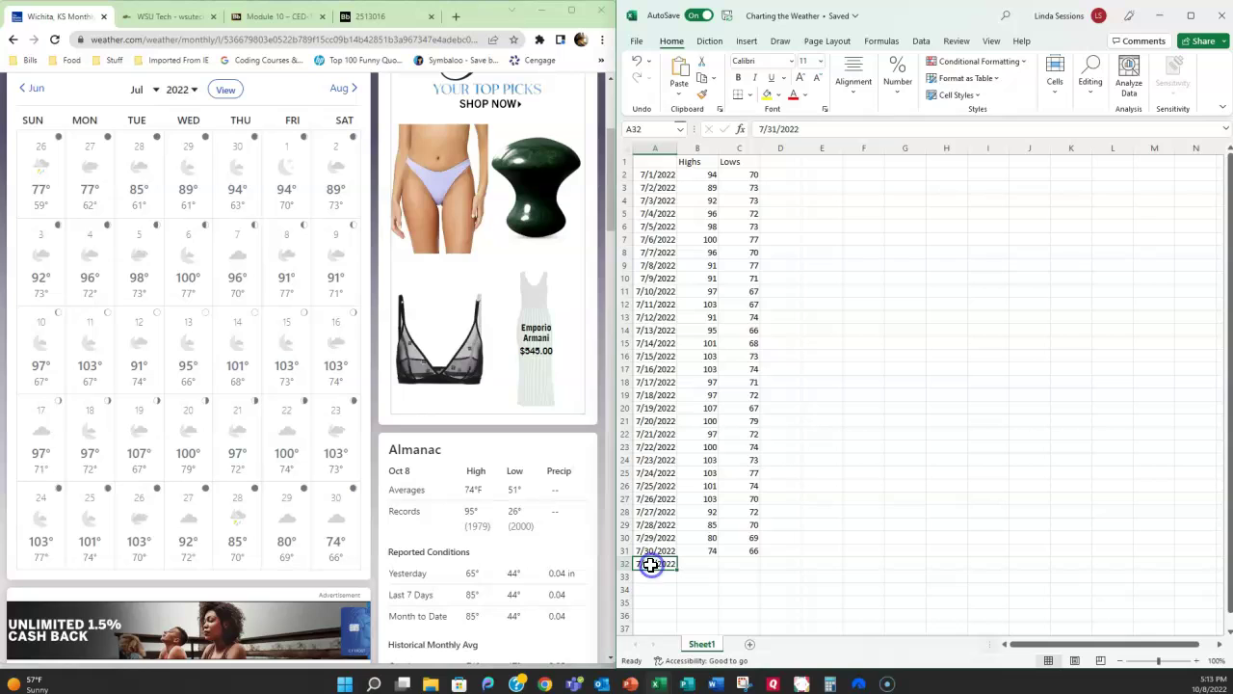
pyautogui.press('Delete')
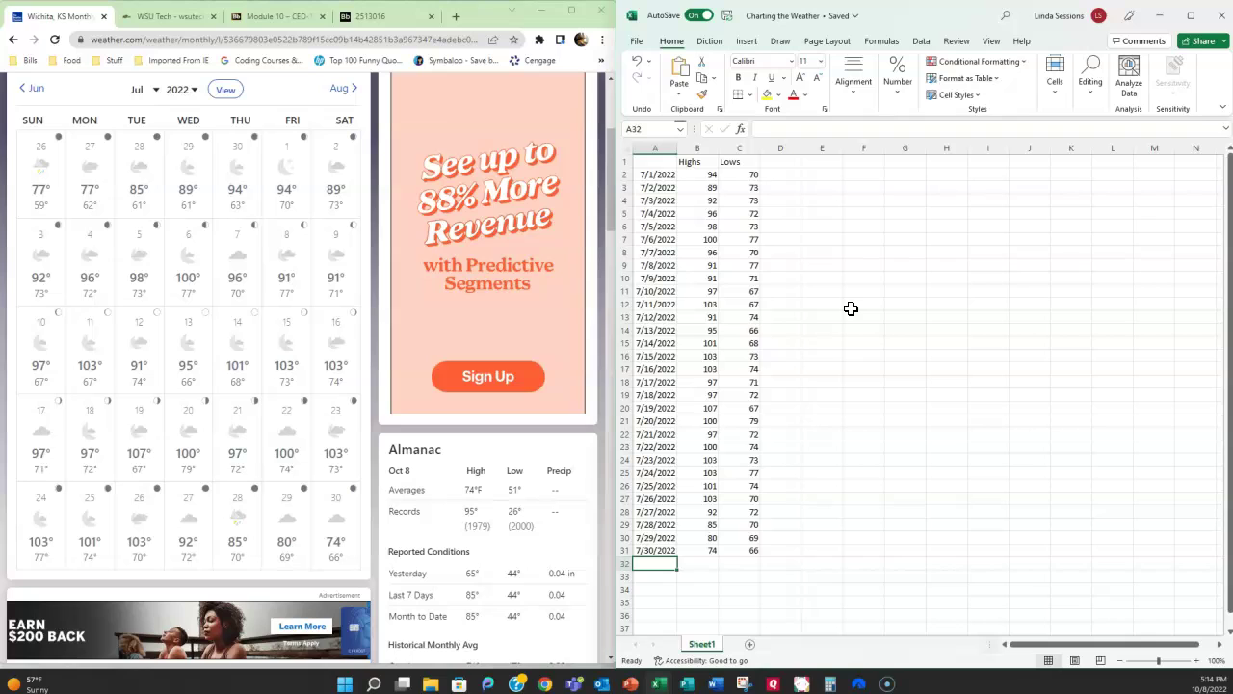
# Insert a blank row above the headings and start typing the title 'Temperatures for Wichita KS July, 2022' in A1.
pyautogui.click(655, 160)
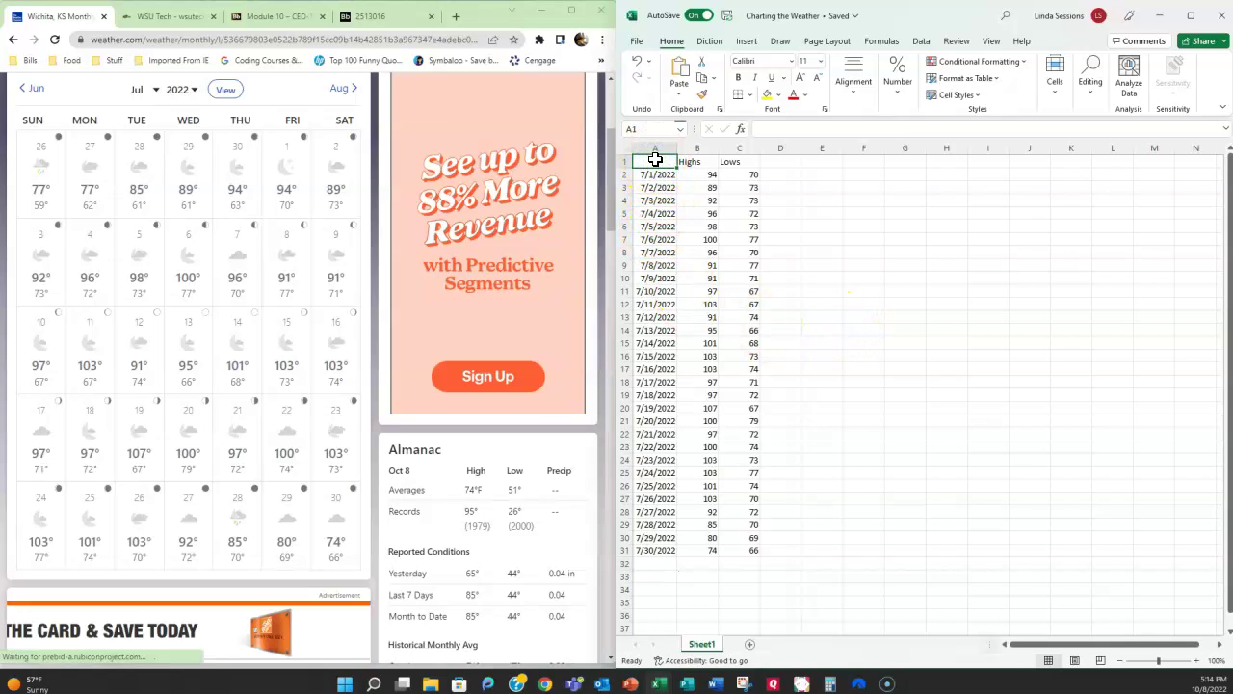
pyautogui.click(1055, 90)
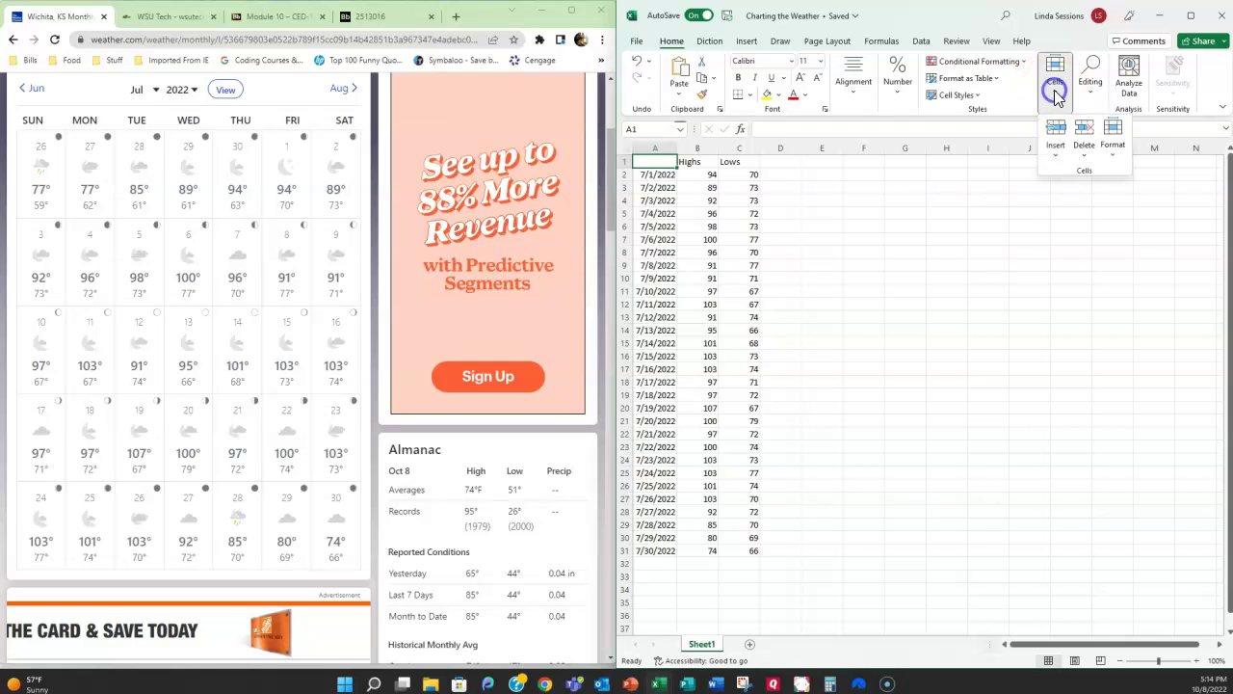
pyautogui.click(1057, 162)
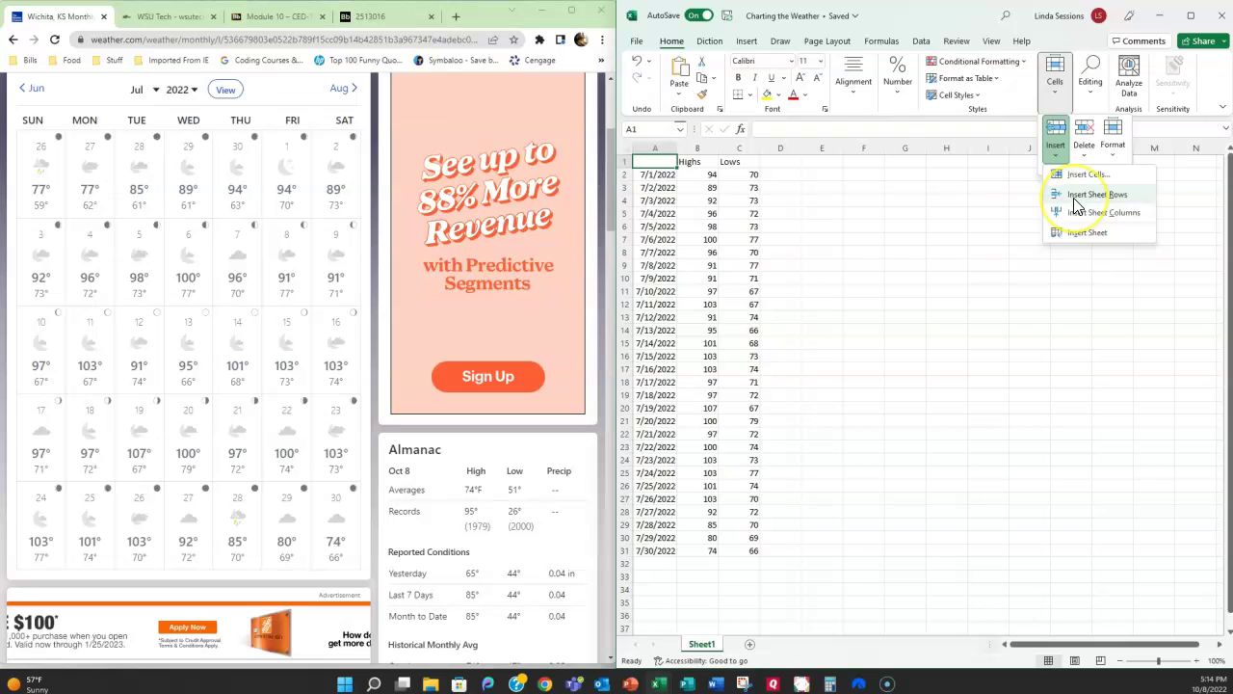
pyautogui.click(1075, 200)
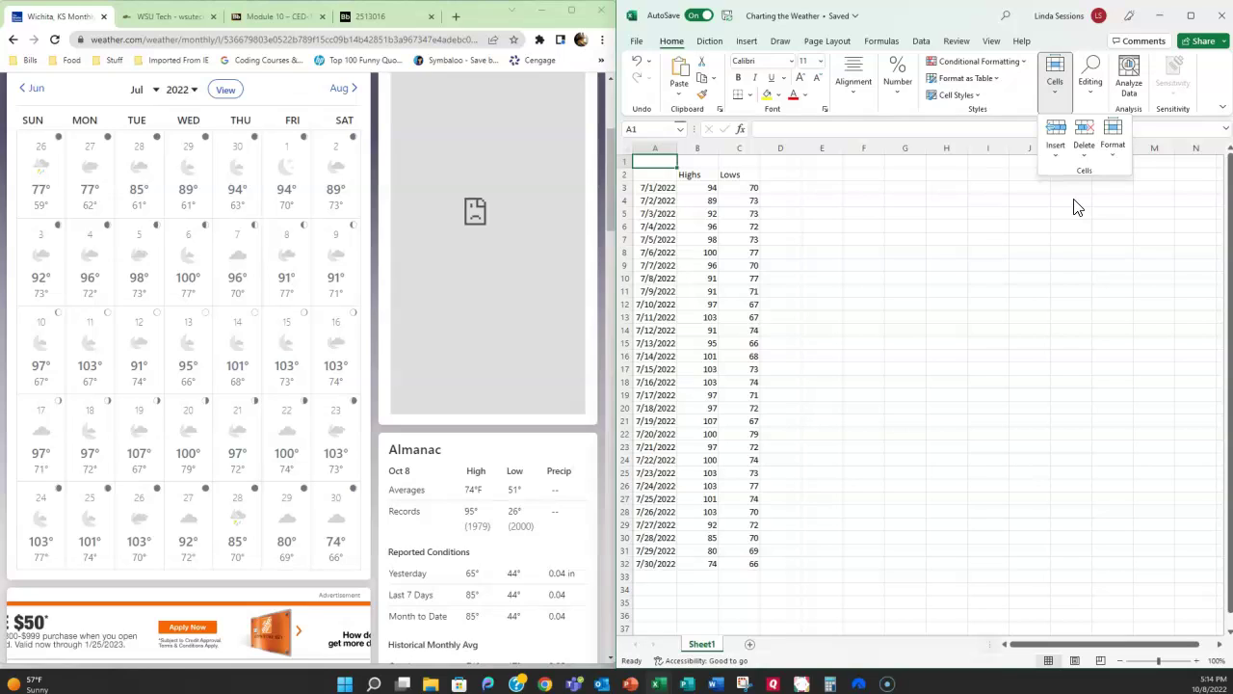
pyautogui.click(655, 161)
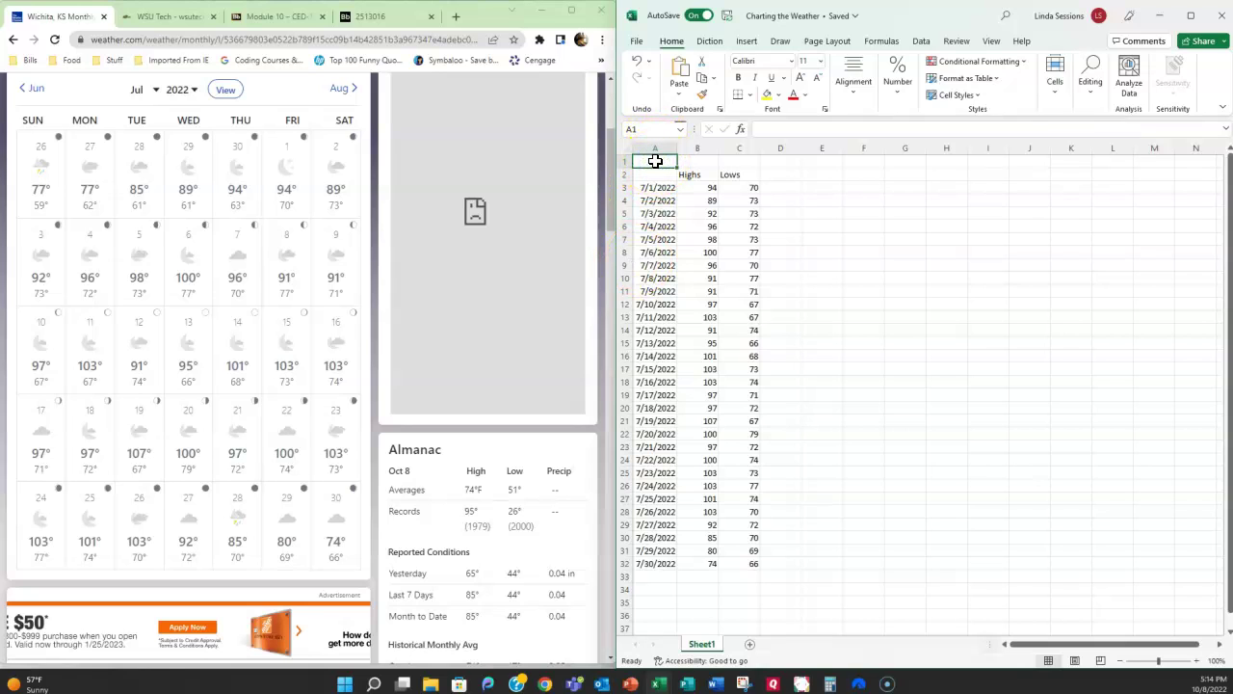
pyautogui.write('Te')
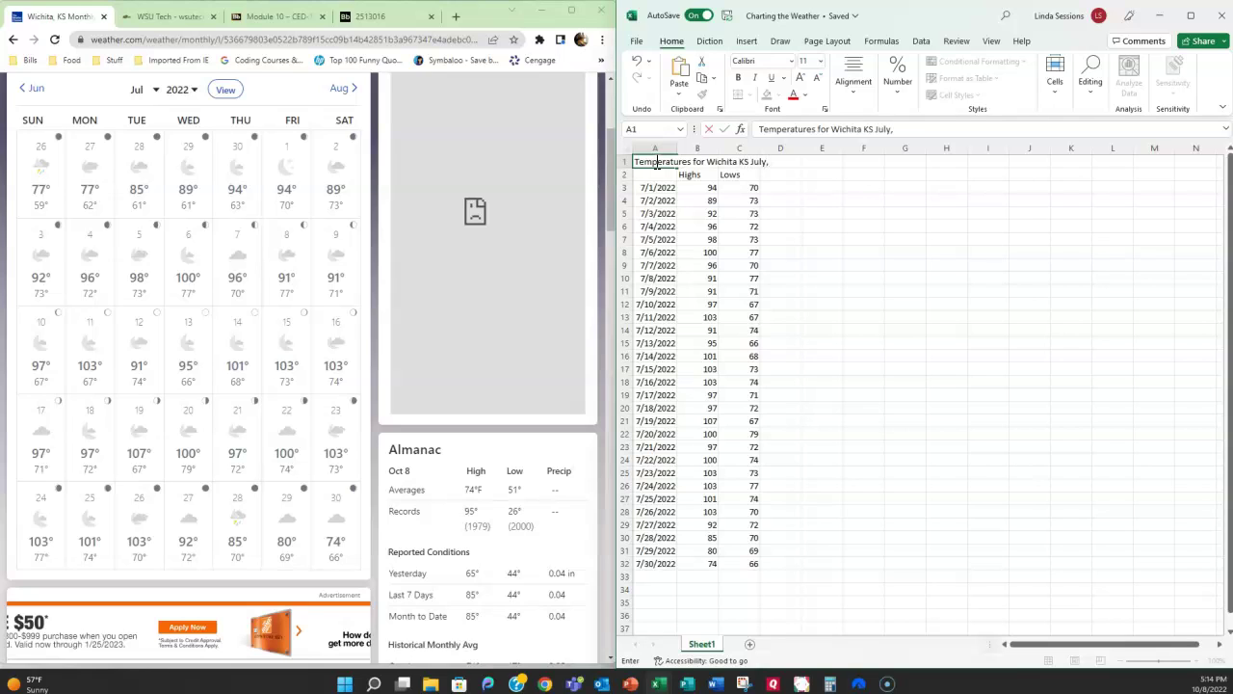
# Commit the title and merge and center it across A1:C1.
pyautogui.click(878, 287)
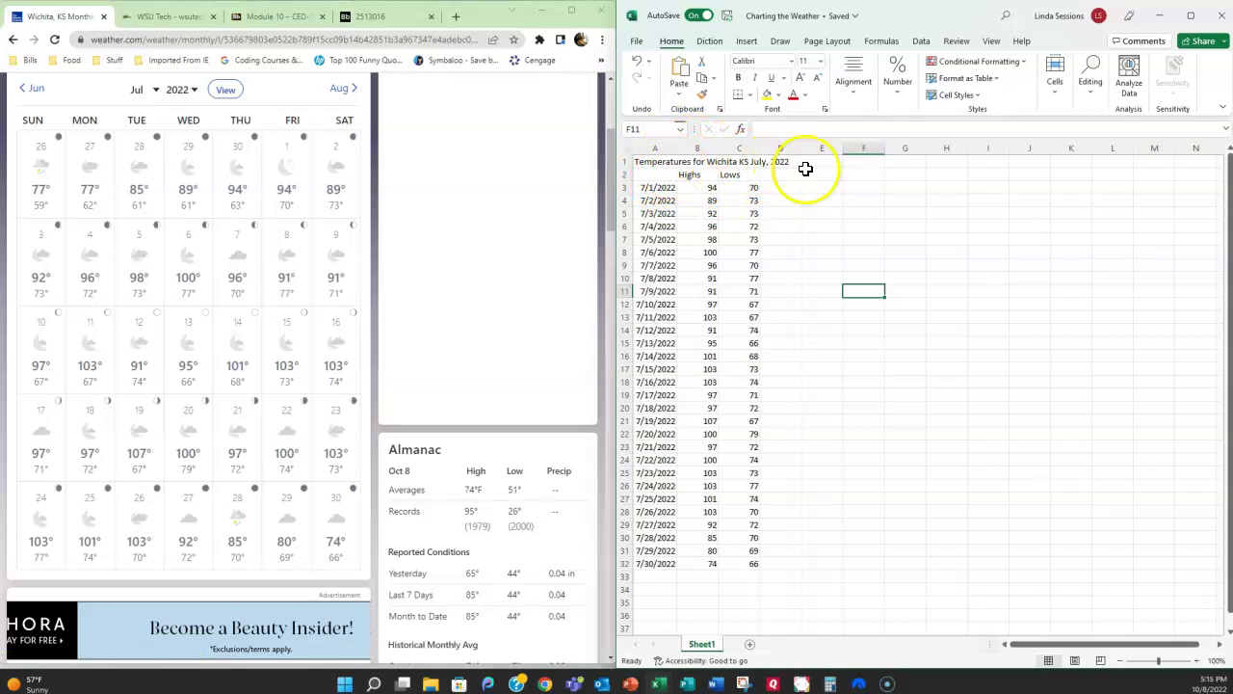
pyautogui.click(664, 162)
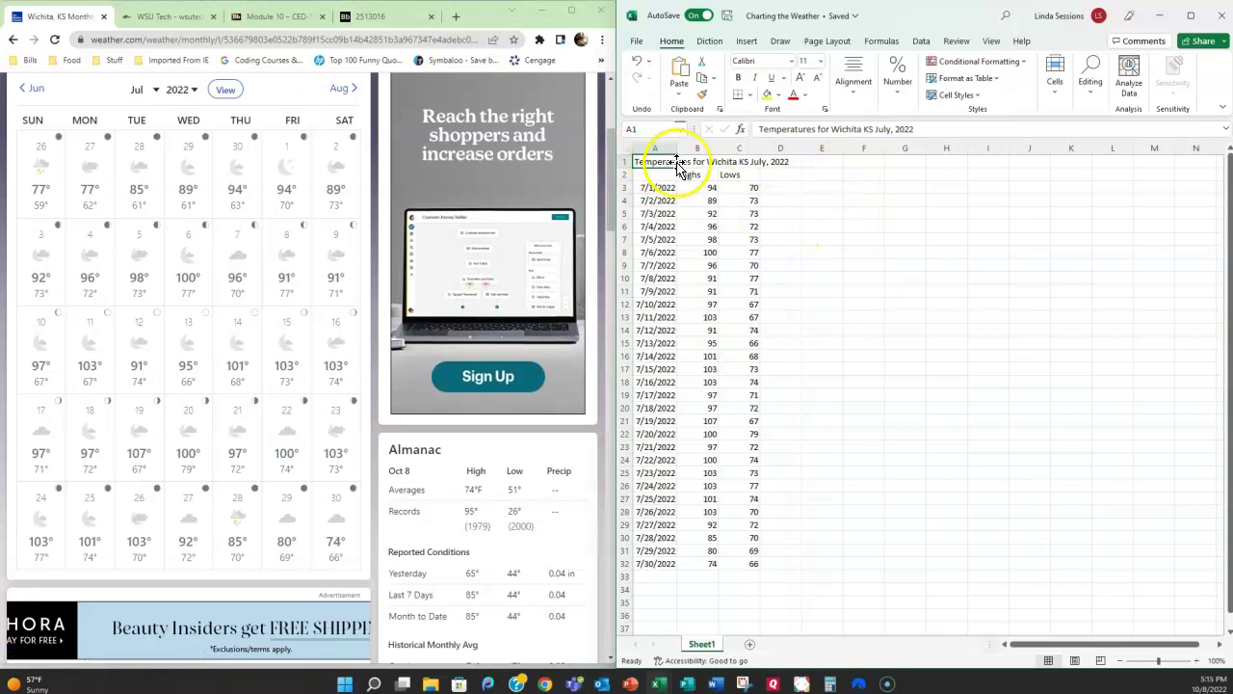
pyautogui.click(783, 162)
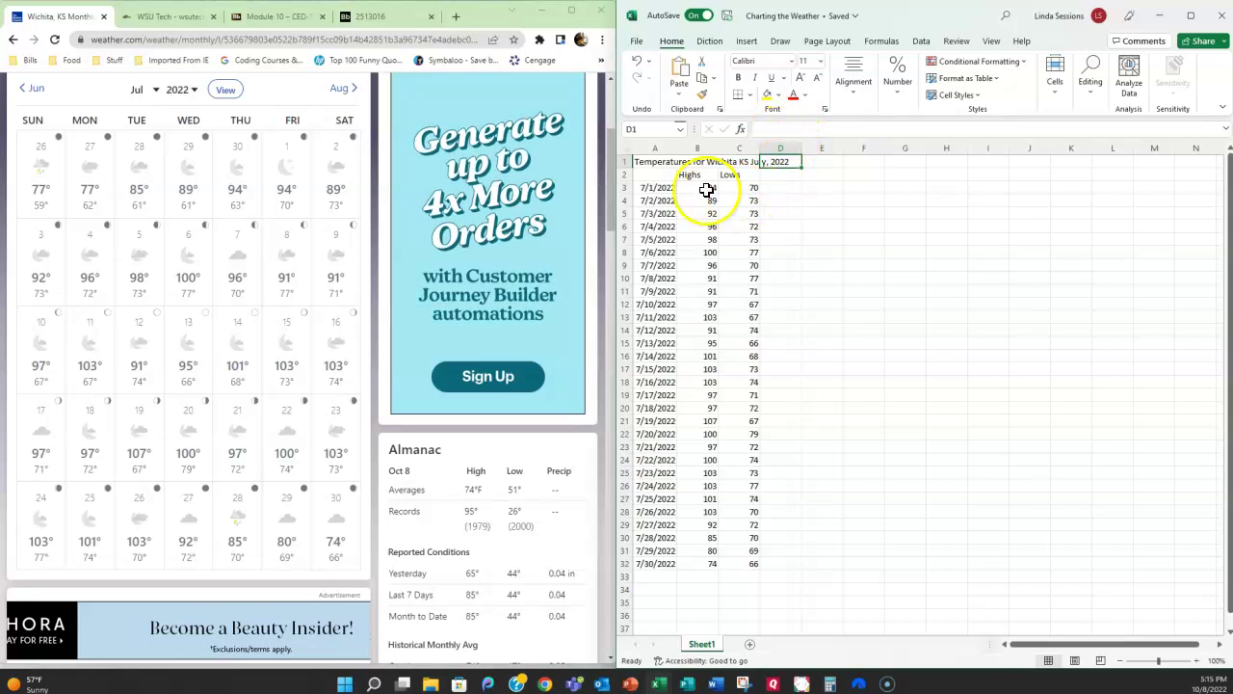
pyautogui.click(653, 163)
pyautogui.moveTo(653, 164); pyautogui.dragTo(740, 156)
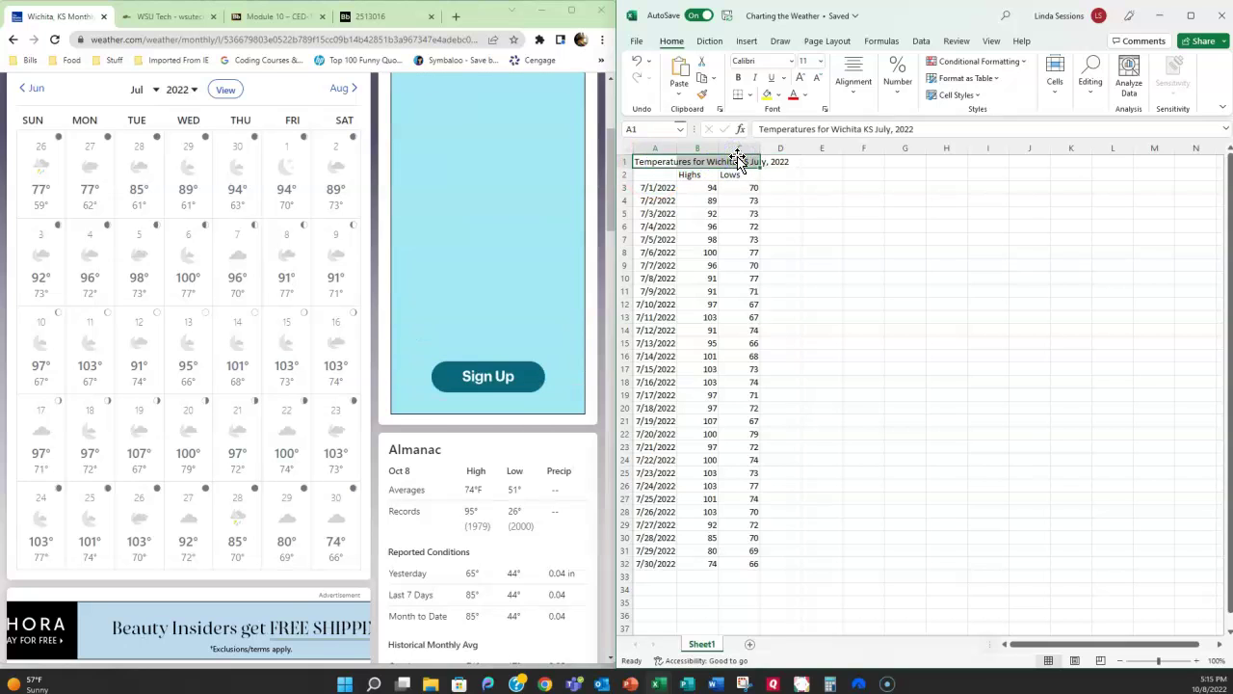
pyautogui.click(853, 96)
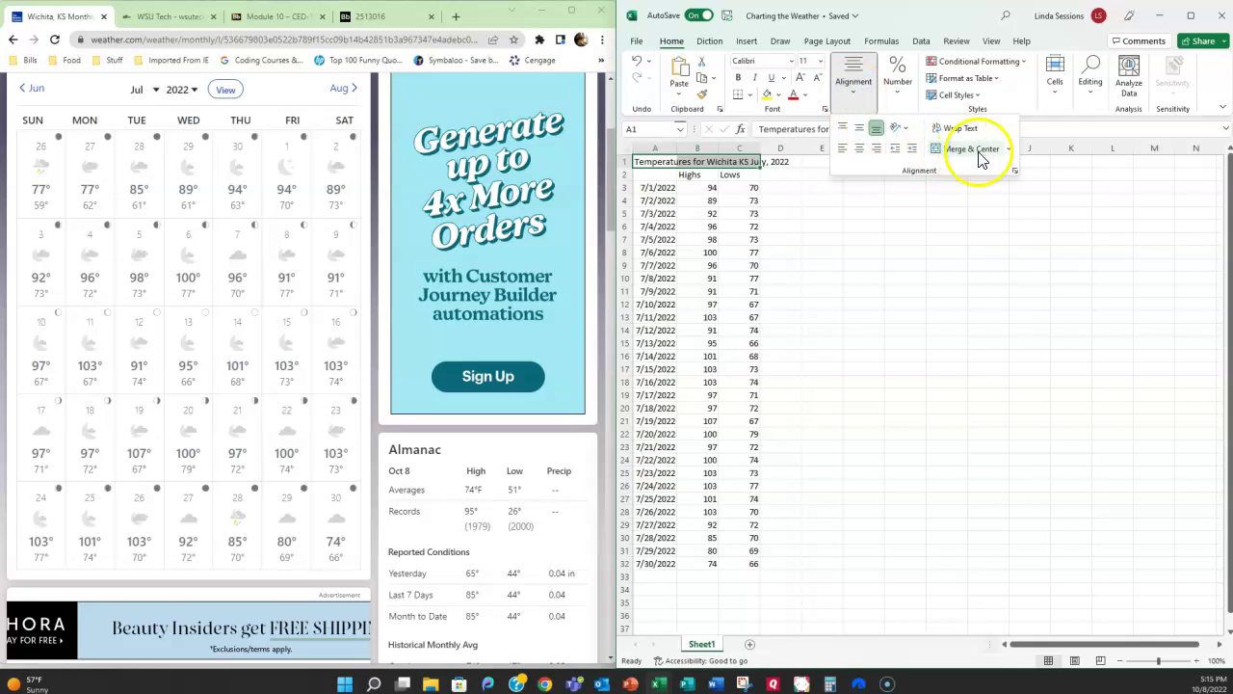
pyautogui.click(980, 152)
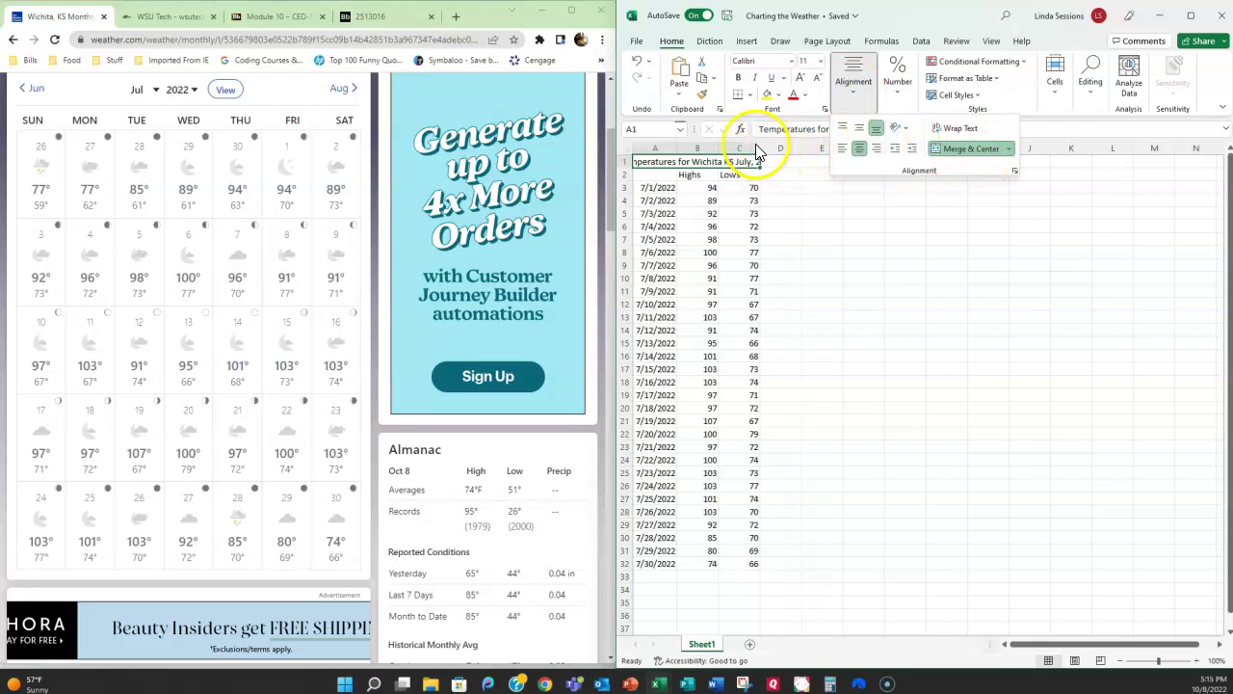
pyautogui.click(808, 205)
# Widen columns A, B and C to suitable widths.
pyautogui.moveTo(761, 147); pyautogui.dragTo(797, 144)
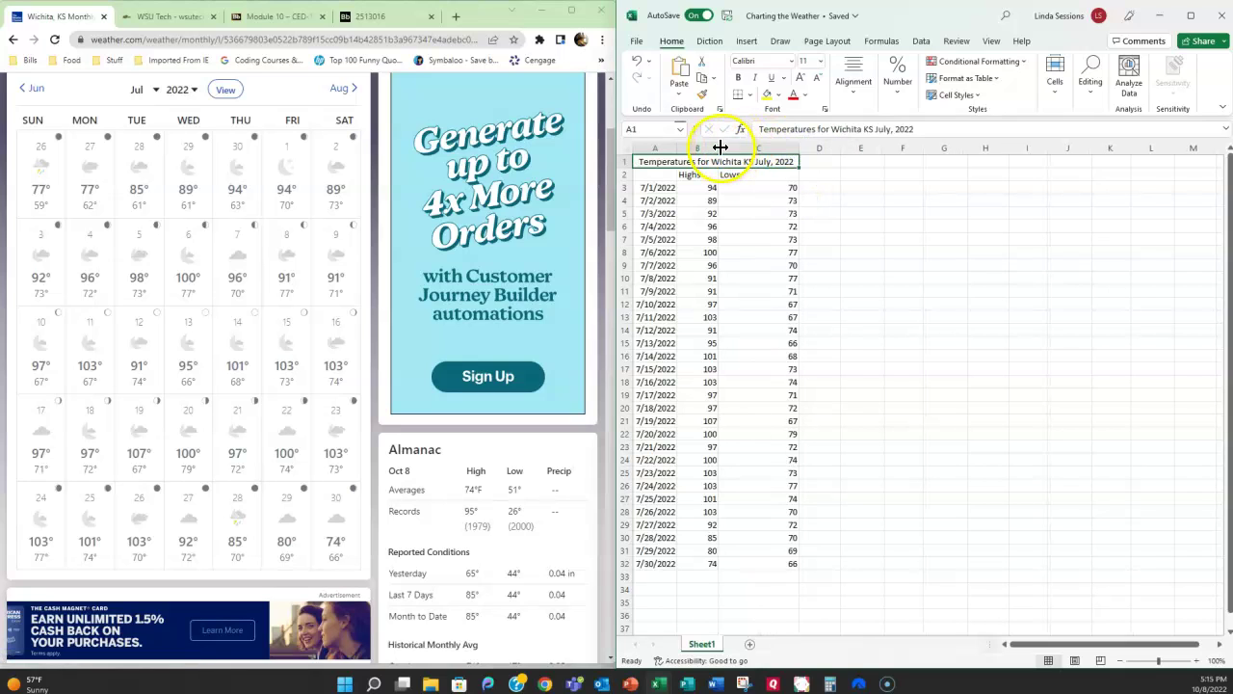
pyautogui.moveTo(720, 148); pyautogui.dragTo(763, 149)
pyautogui.moveTo(677, 149); pyautogui.dragTo(700, 150)
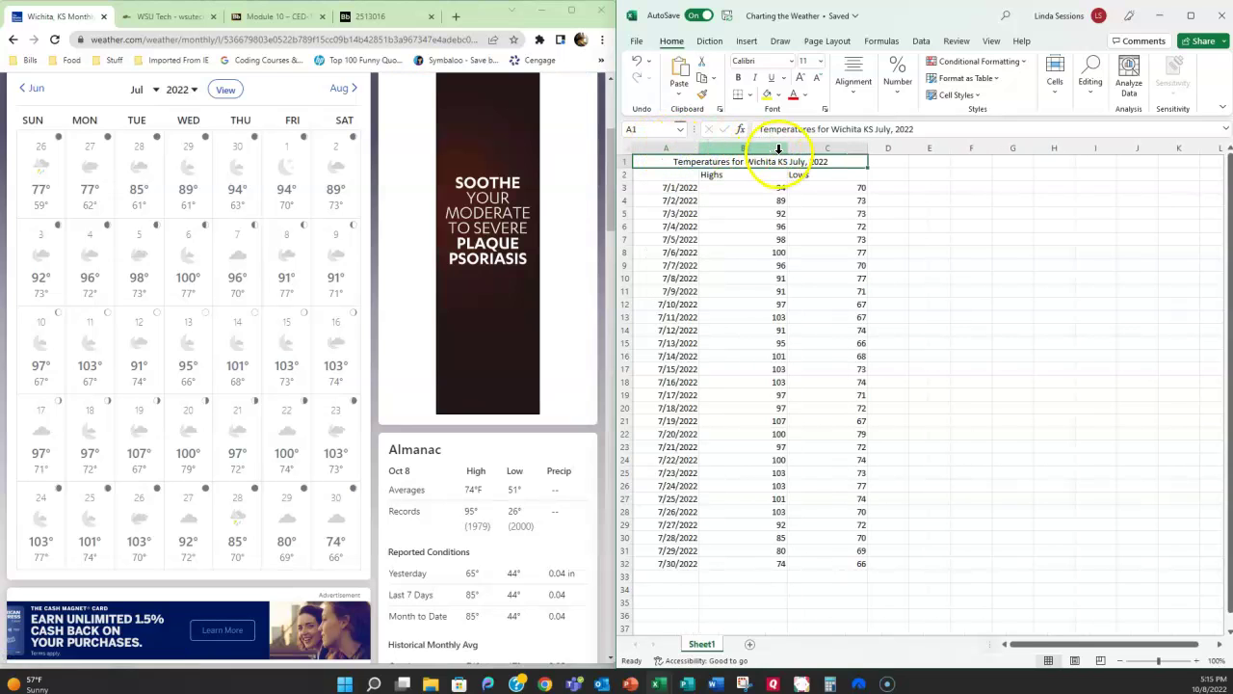
pyautogui.moveTo(787, 148); pyautogui.dragTo(750, 149)
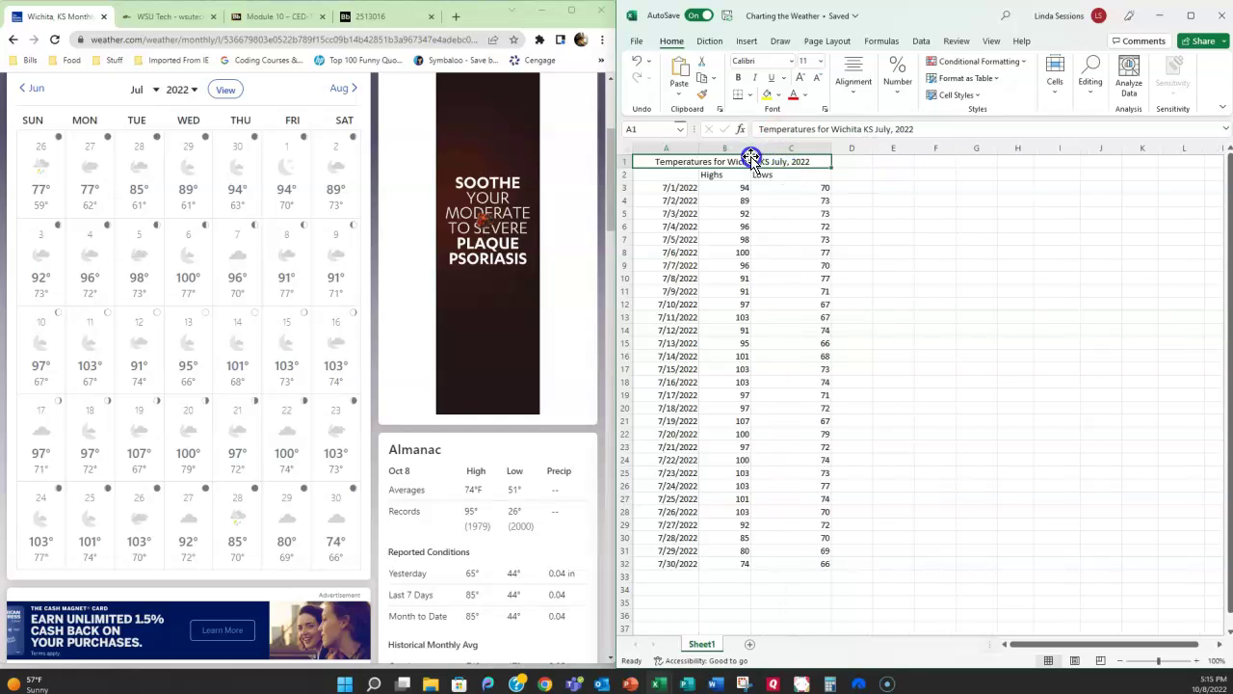
pyautogui.moveTo(830, 150); pyautogui.dragTo(800, 150)
pyautogui.click(895, 216)
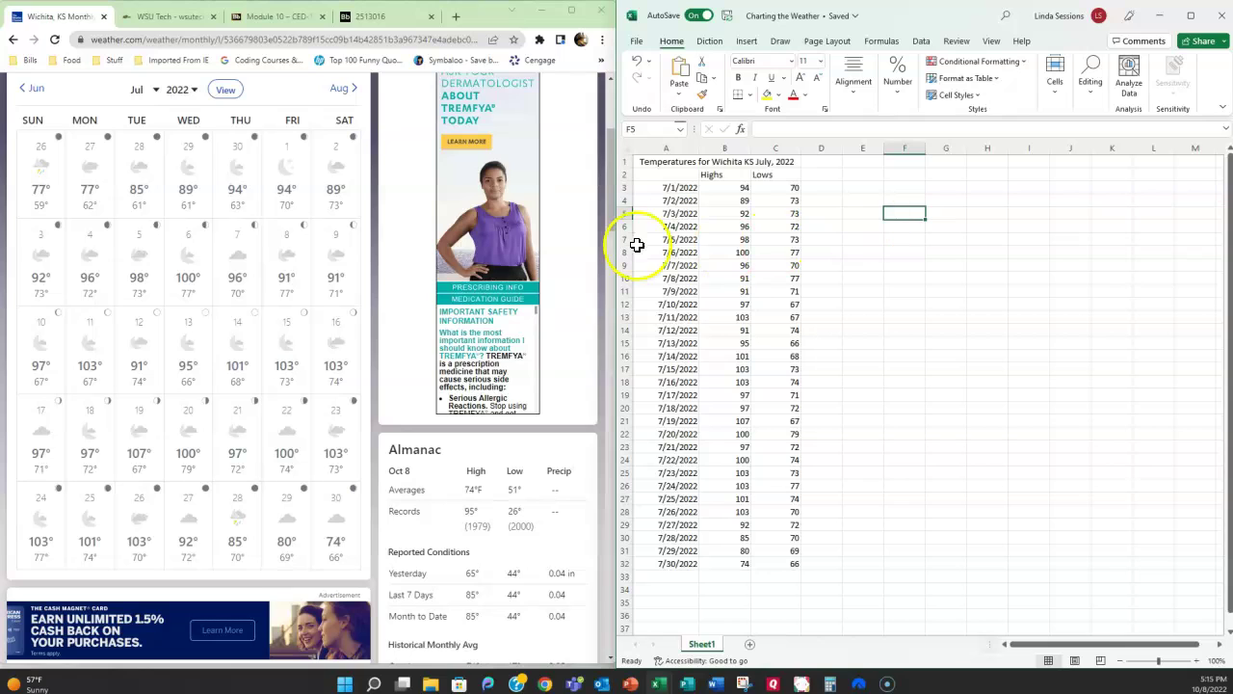
pyautogui.click(668, 163)
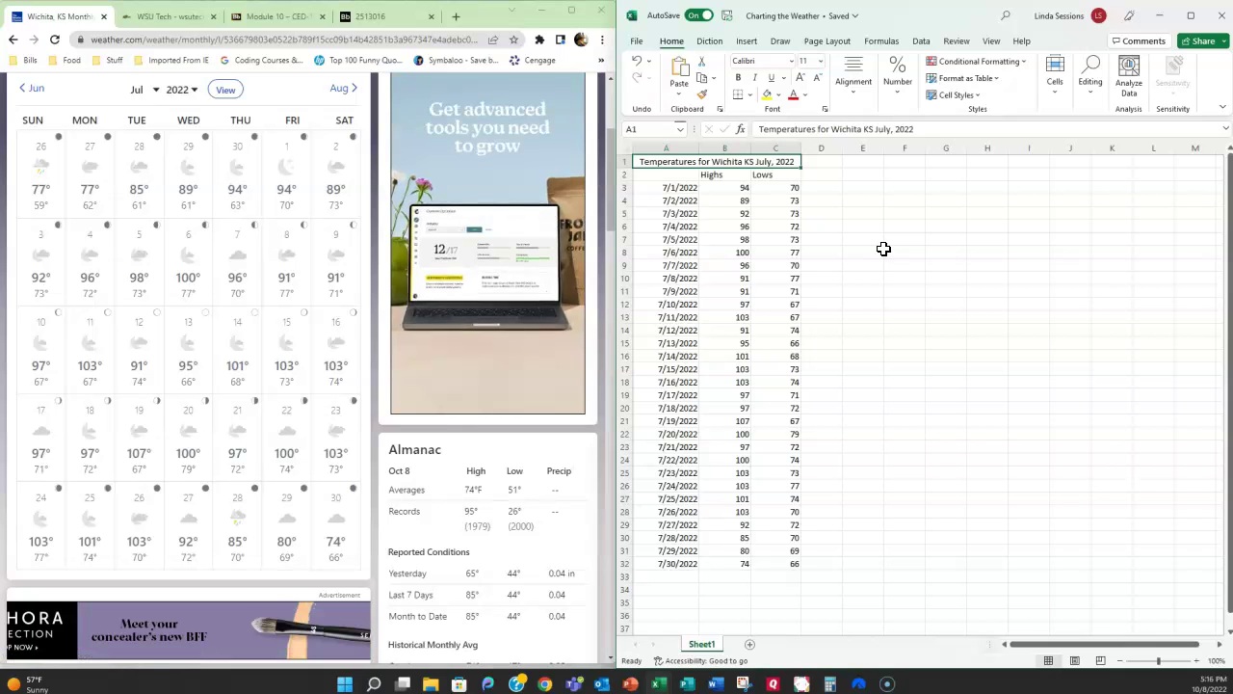
# Select the data range A2:C32, finally entering a2:c32 in the Name Box.
pyautogui.click(852, 261)
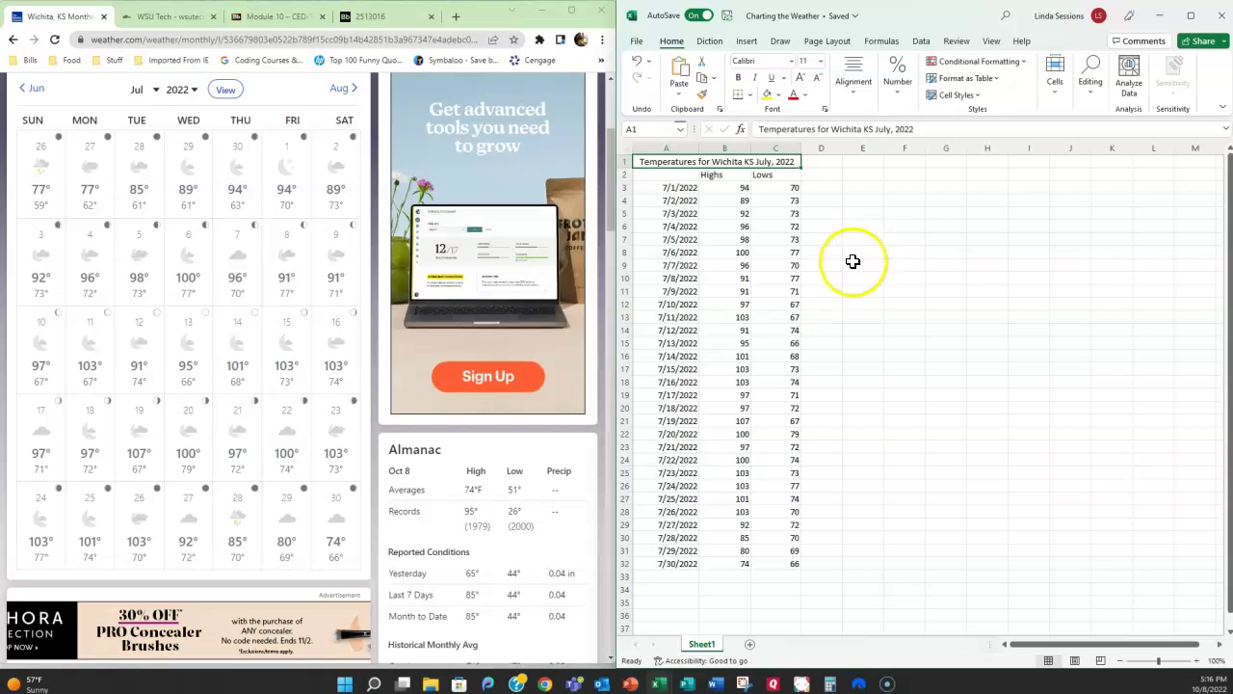
pyautogui.click(665, 174)
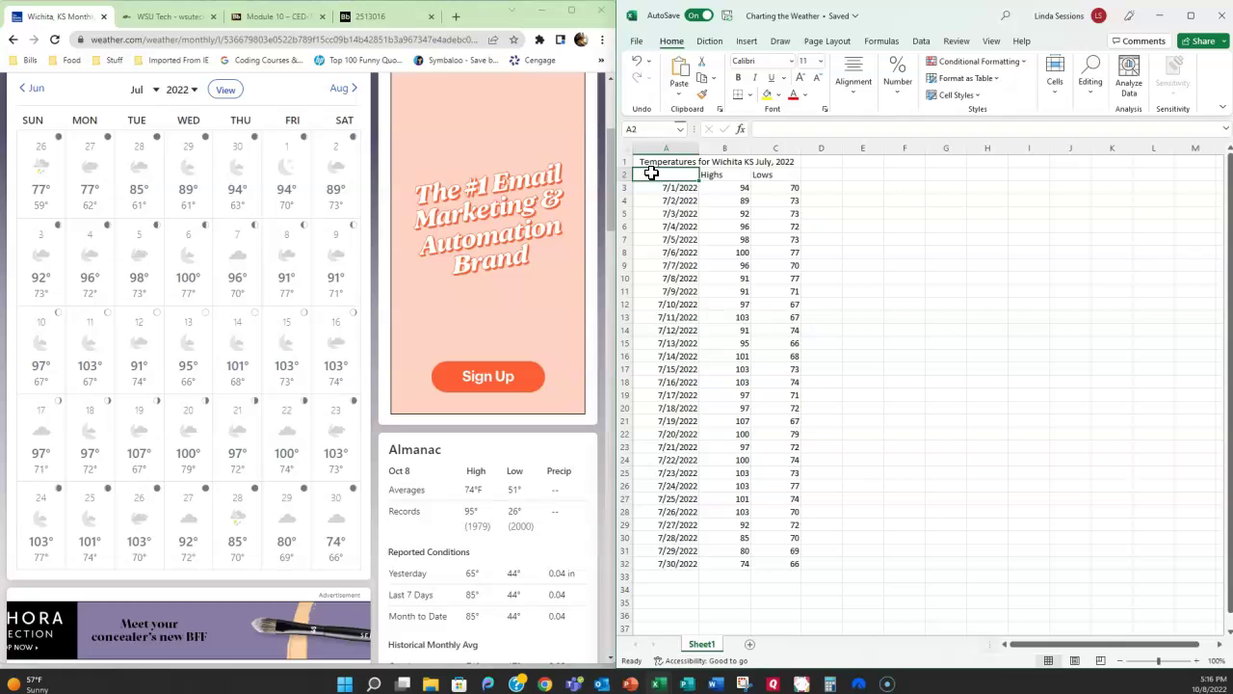
pyautogui.moveTo(651, 174); pyautogui.dragTo(795, 566)
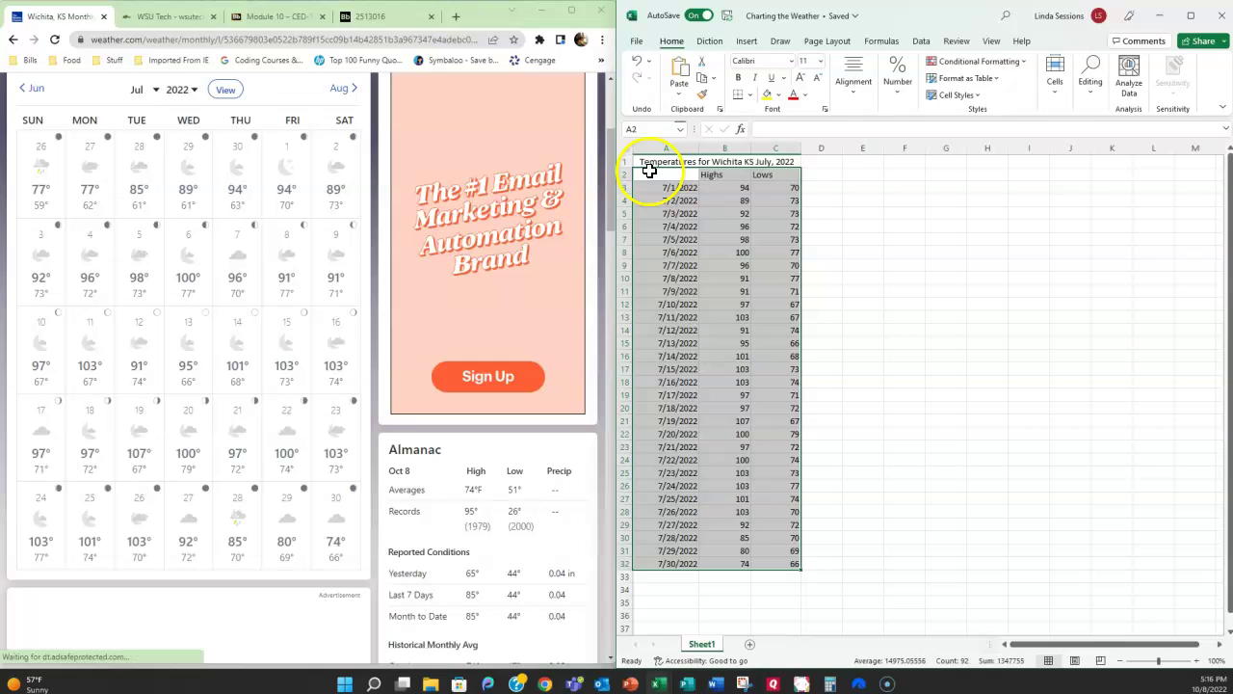
pyautogui.click(641, 129)
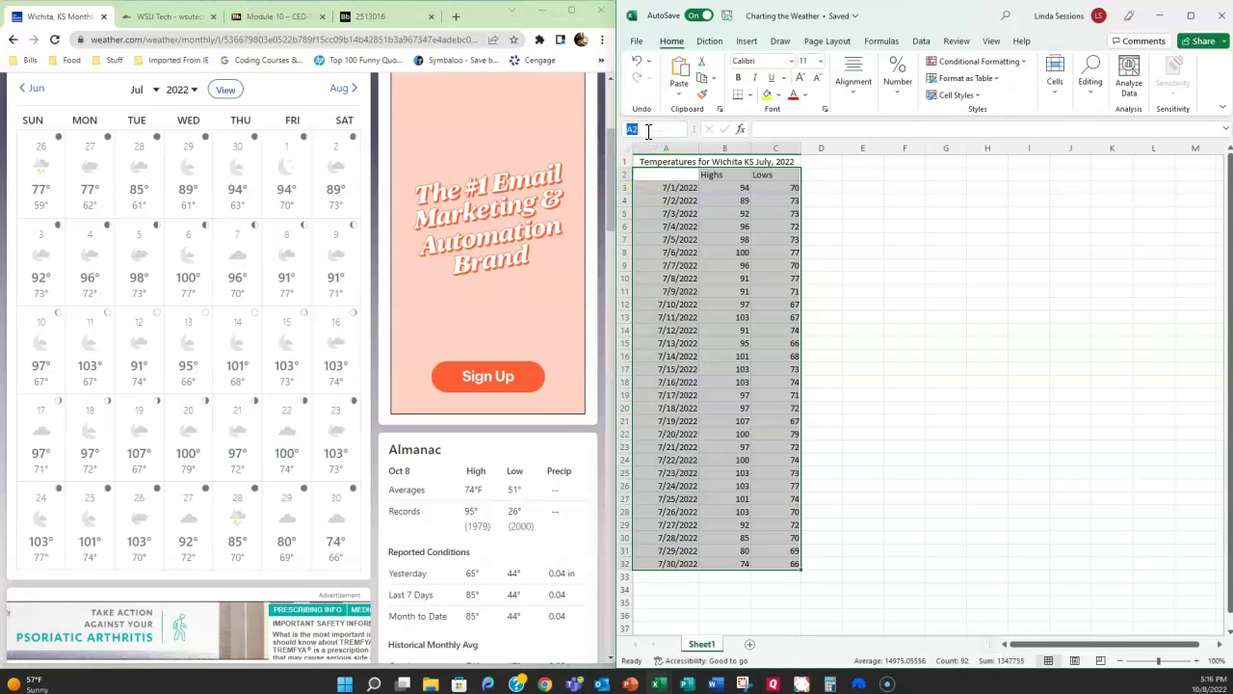
pyautogui.click(655, 174)
pyautogui.click(641, 127)
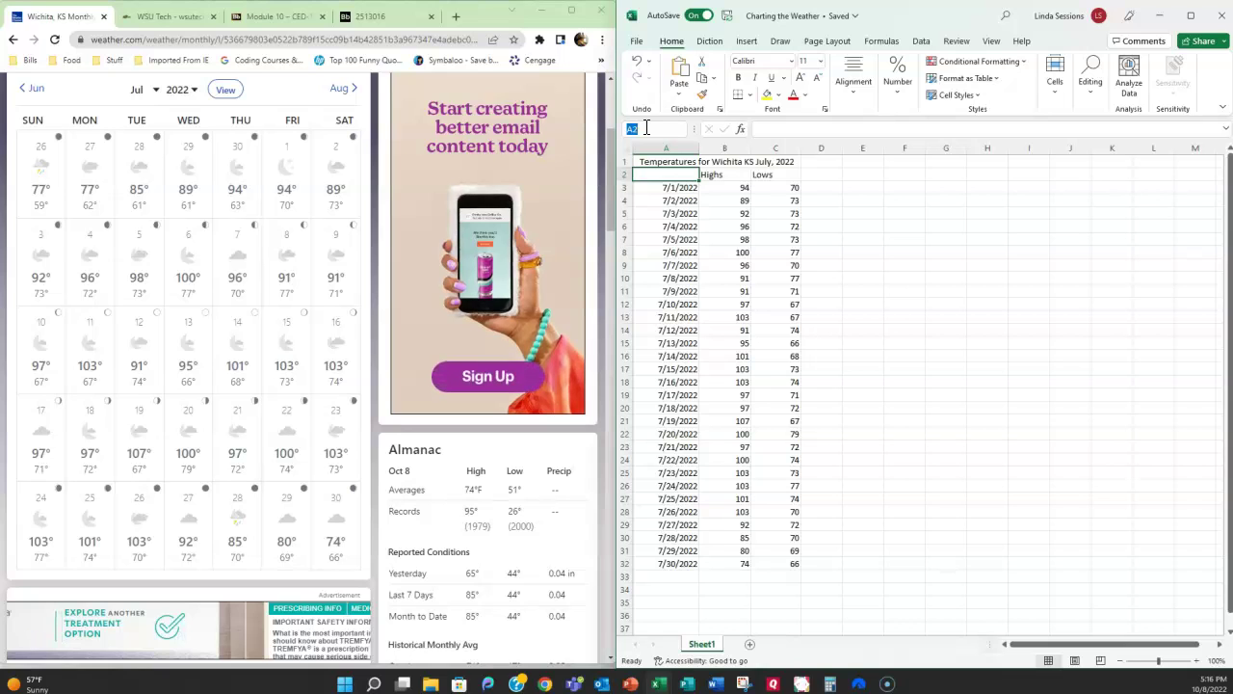
pyautogui.write('a2:')
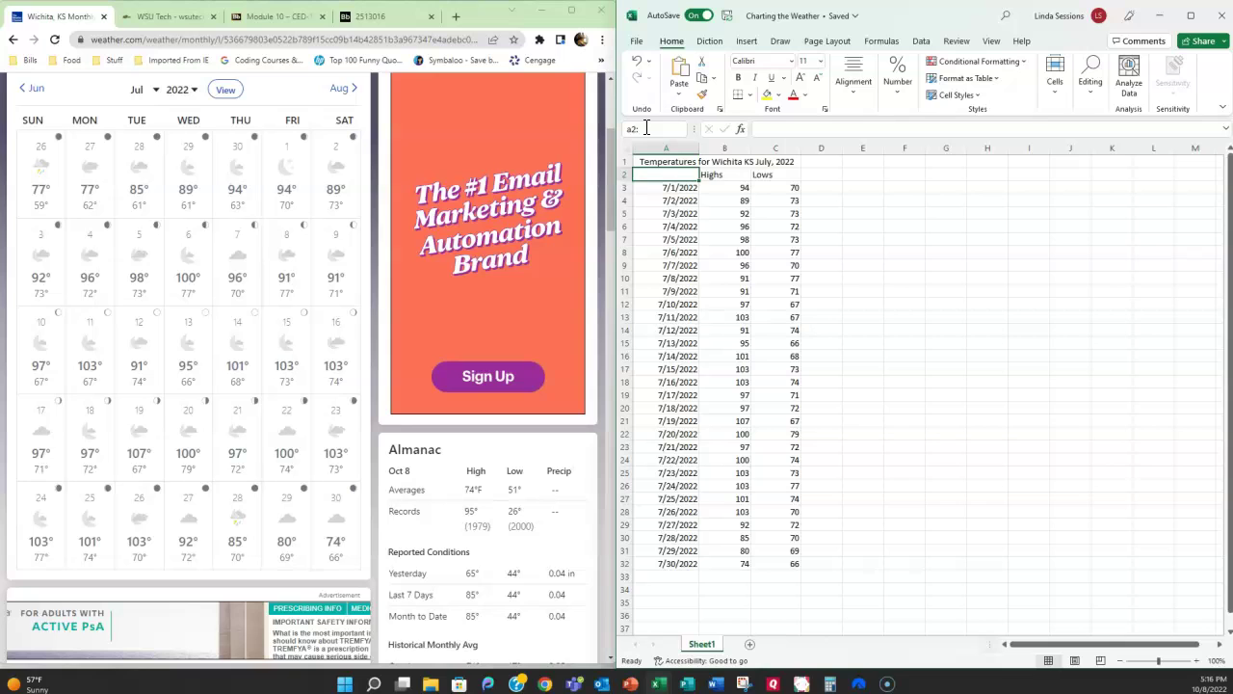
pyautogui.write('c32')
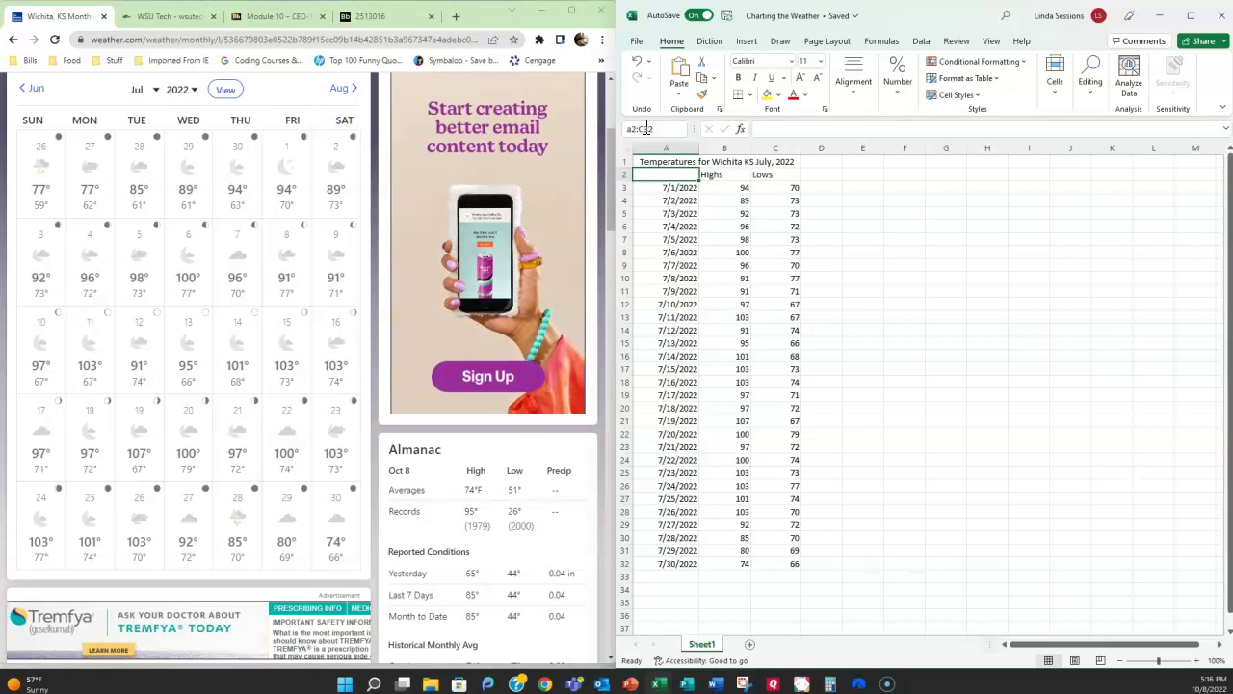
pyautogui.press('Return')
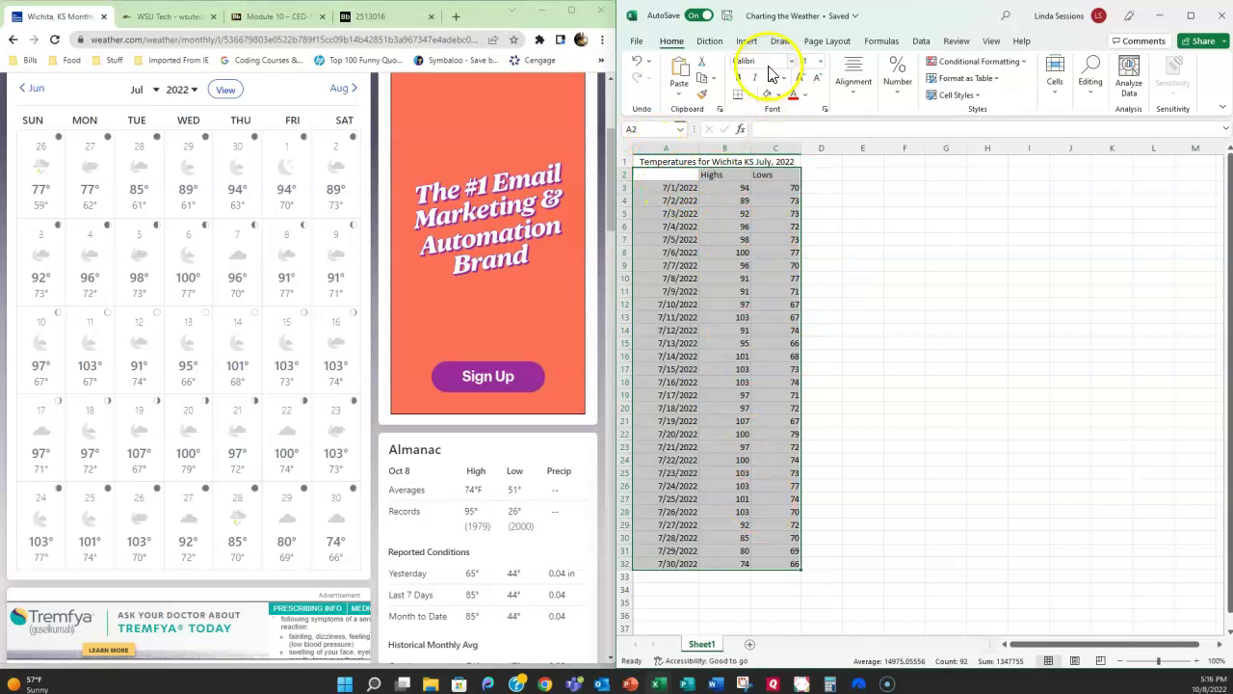
# Insert a 2-D line chart of the daily Highs and Lows.
pyautogui.click(744, 43)
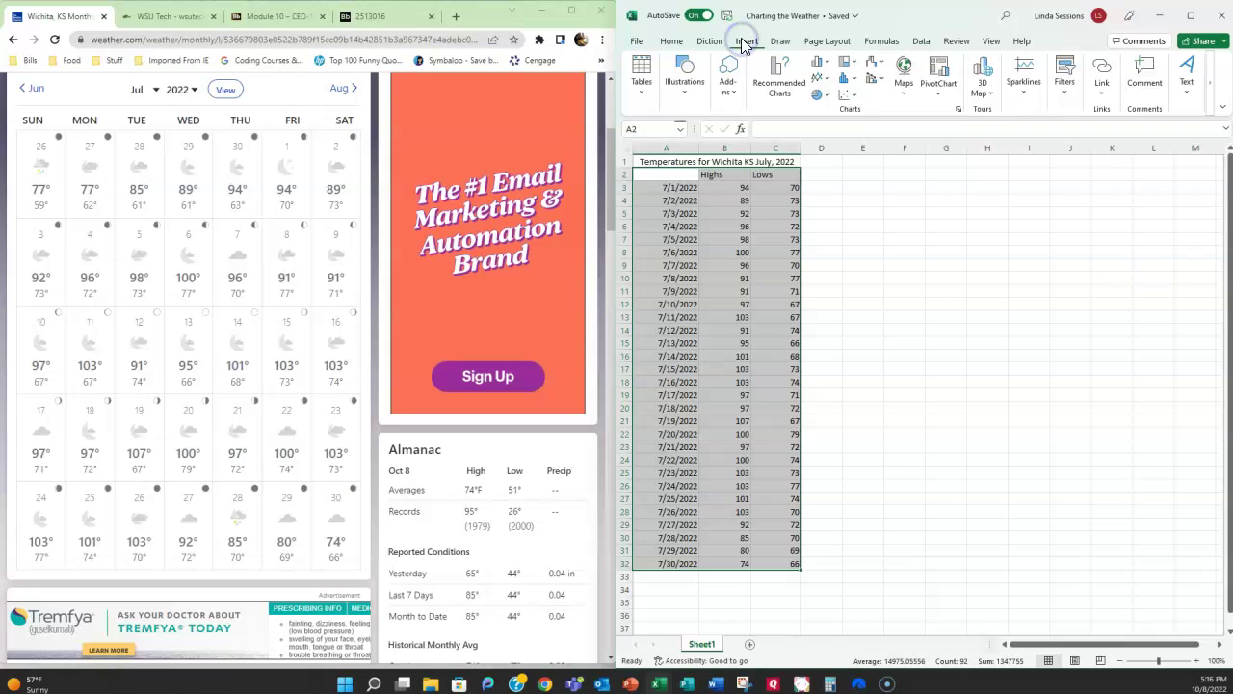
pyautogui.click(831, 85)
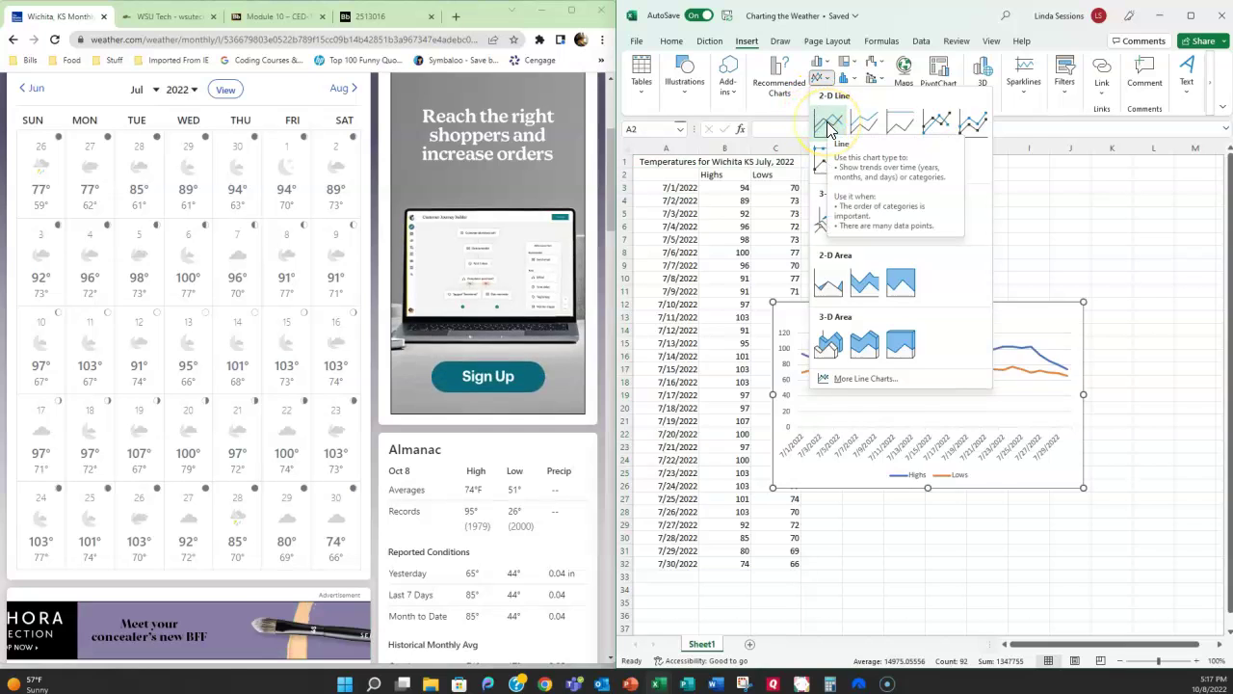
pyautogui.click(828, 123)
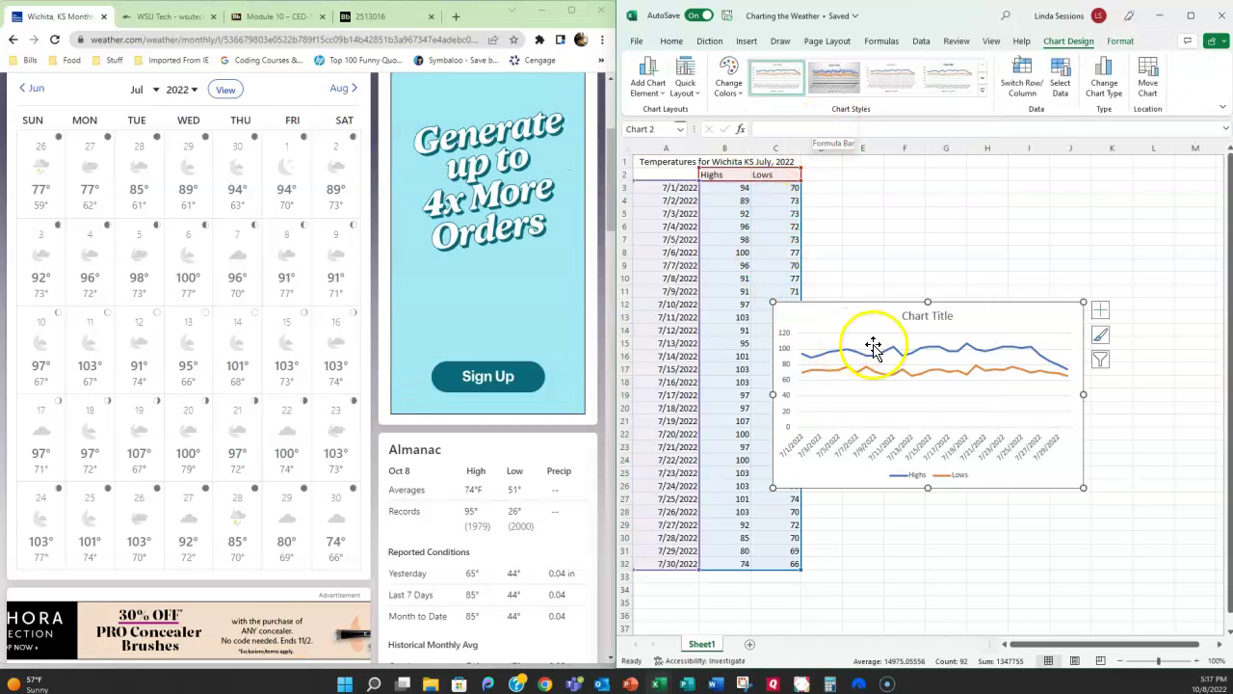
# Set the chart title to 'Temperatures for Wichita KS July, 2022'.
pyautogui.click(923, 317)
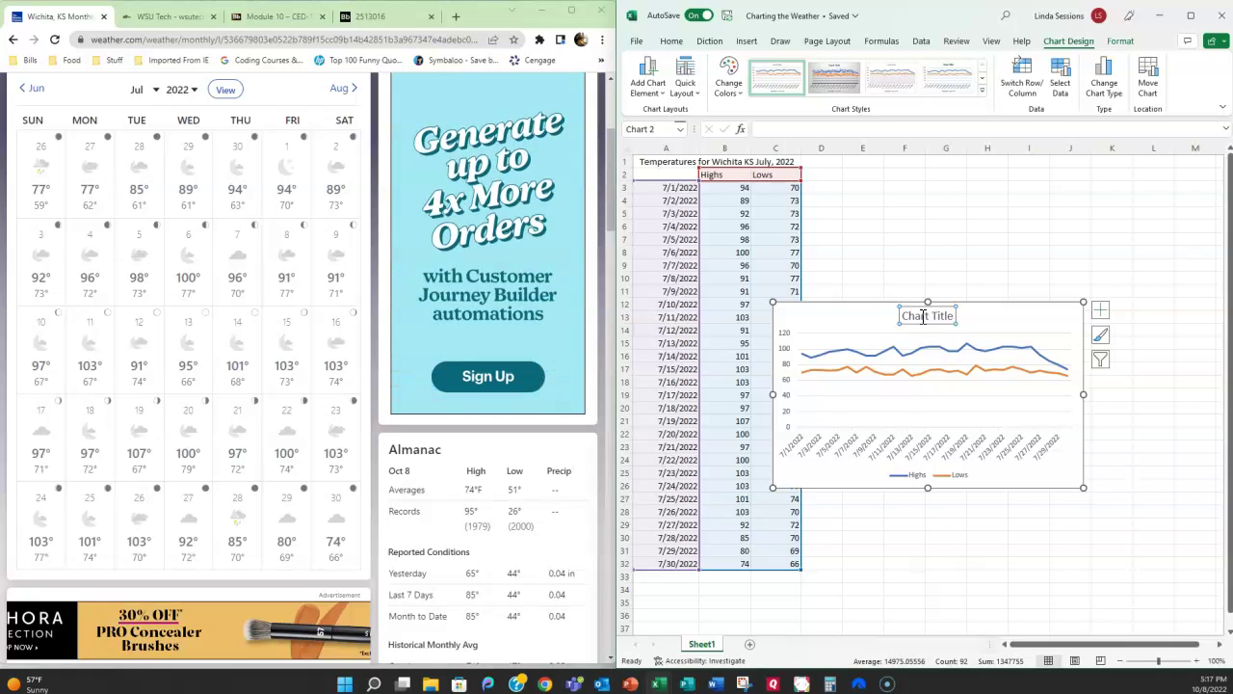
pyautogui.write('Temperatures for Wichita KS July, 2022')
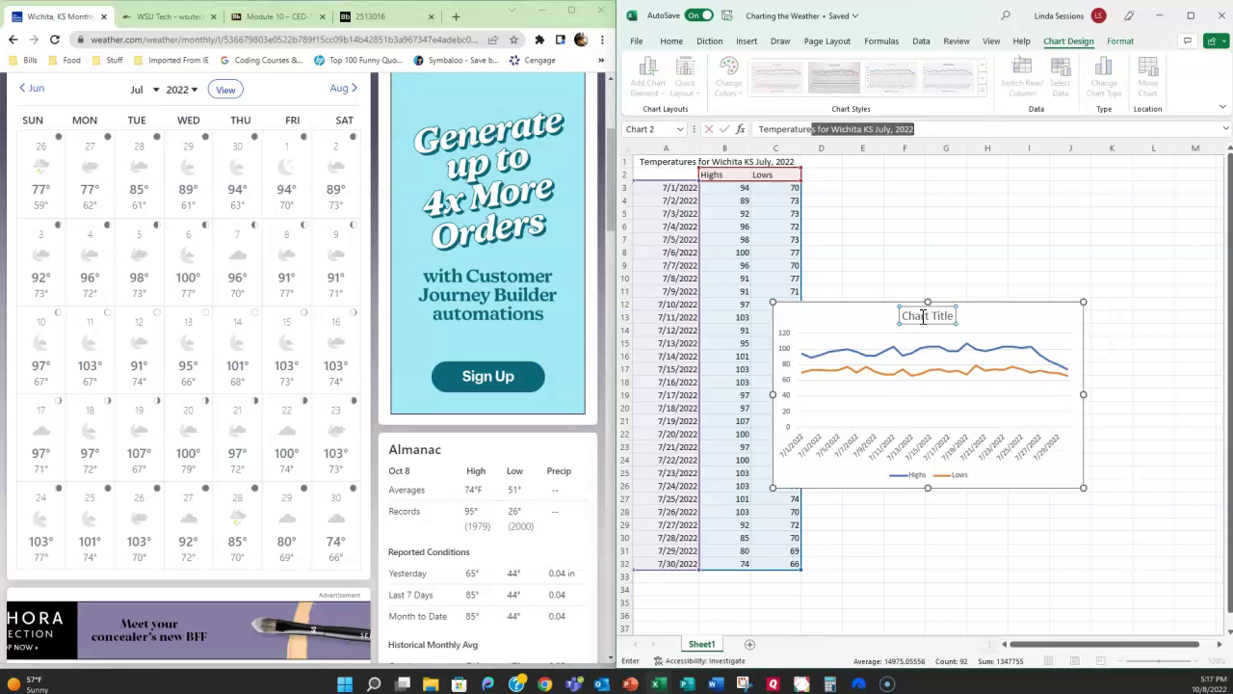
pyautogui.hotkey('shift', 'Right')
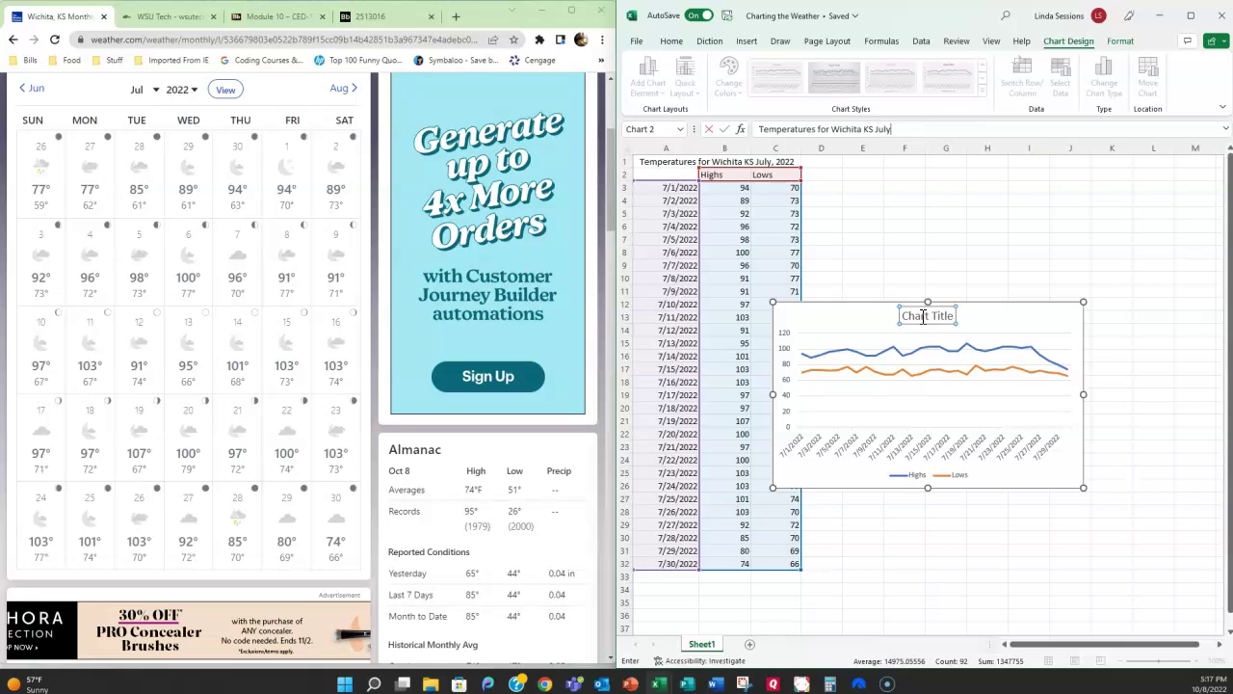
pyautogui.press('Return')
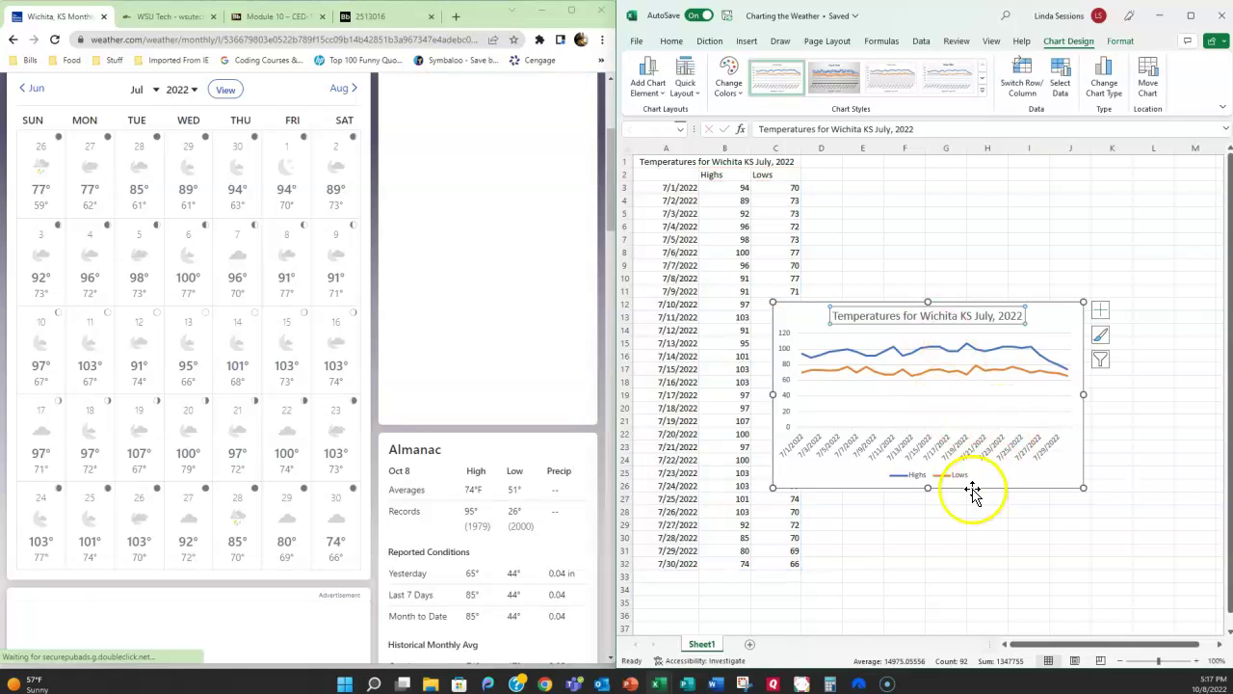
# Move the chart up and to the right, beside the data.
pyautogui.click(902, 227)
pyautogui.click(814, 311)
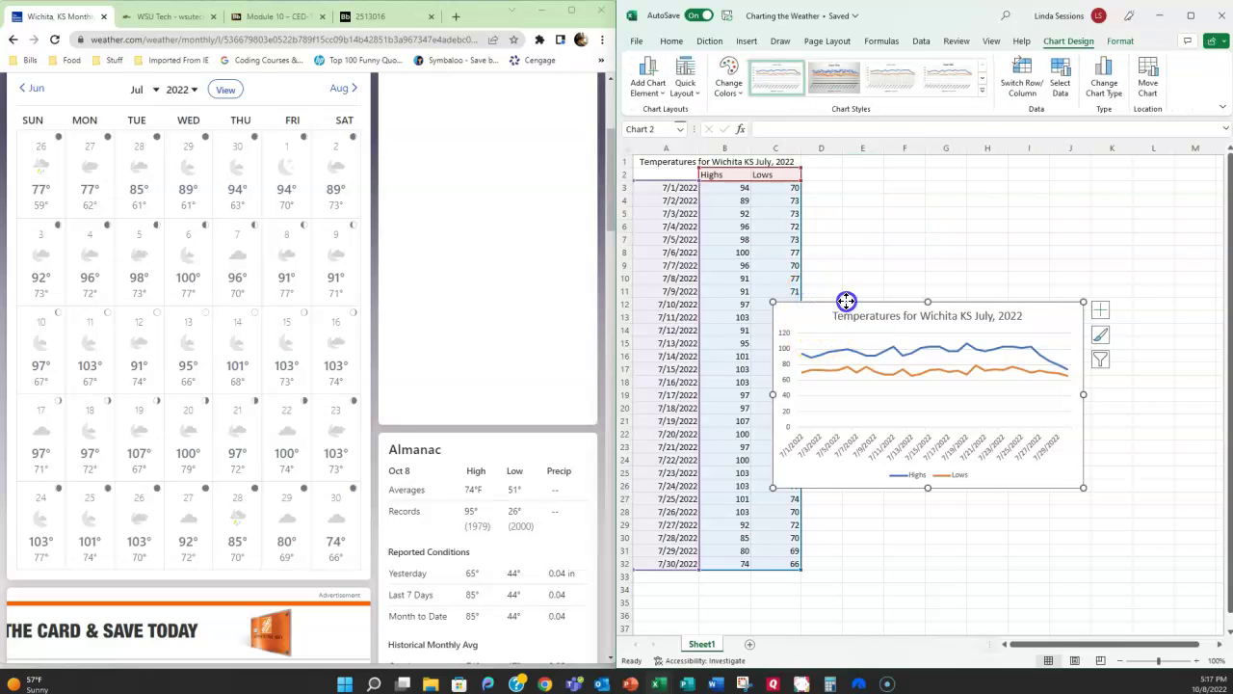
pyautogui.moveTo(846, 302); pyautogui.dragTo(884, 233)
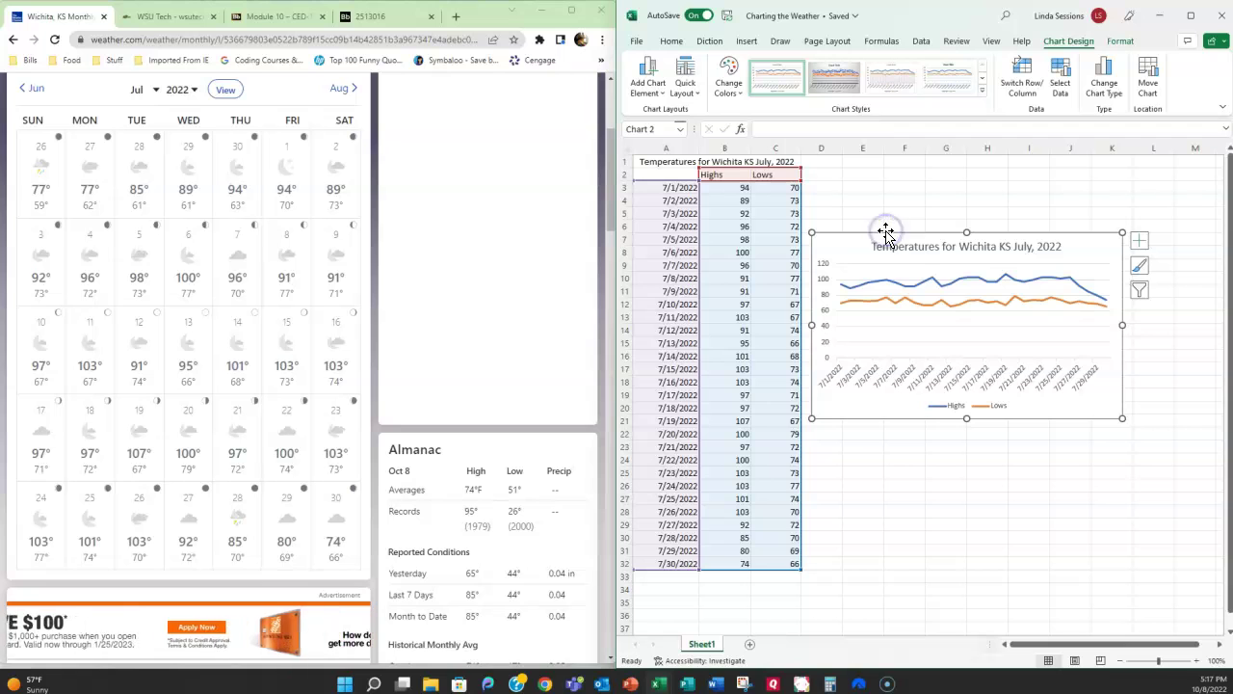
# Change the chart type to Line with Markers.
pyautogui.click(876, 288)
pyautogui.click(845, 243)
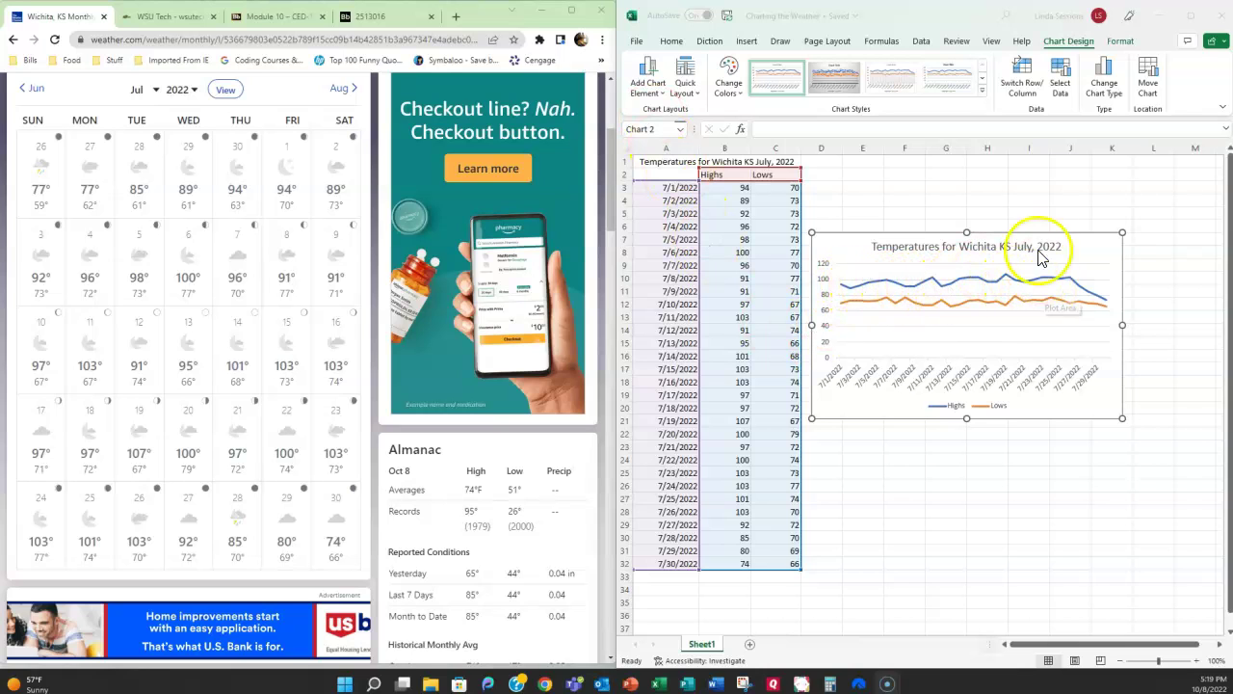
pyautogui.click(1104, 85)
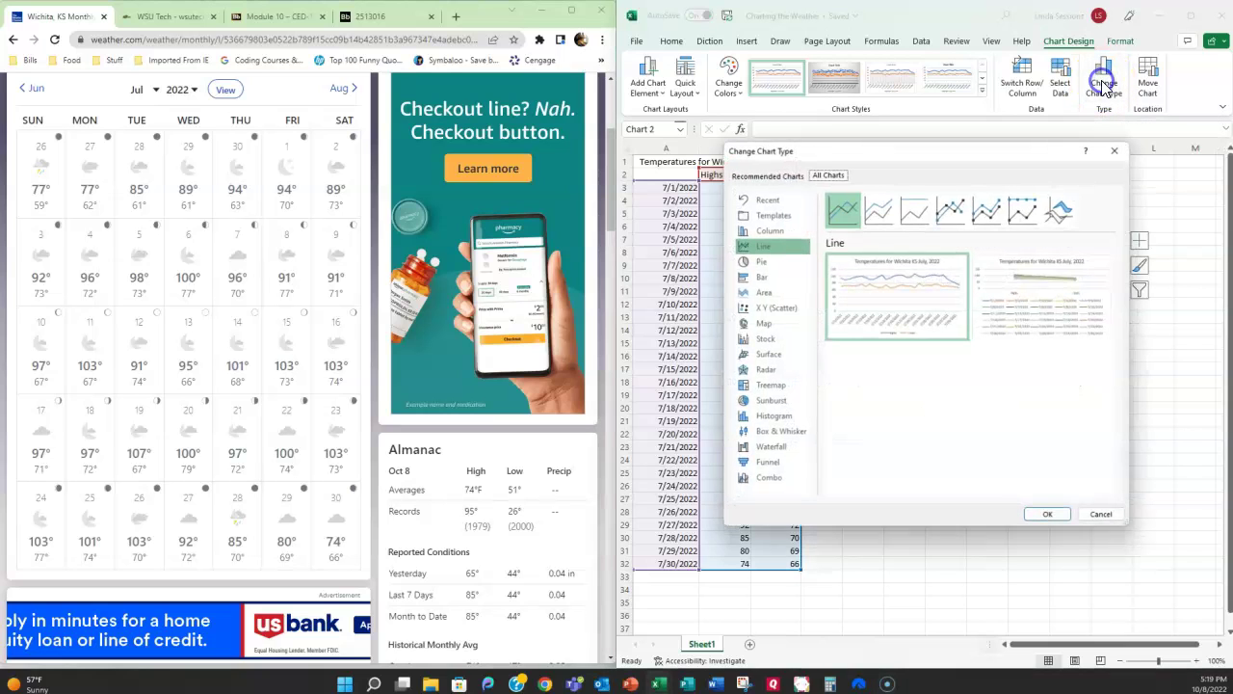
pyautogui.click(951, 214)
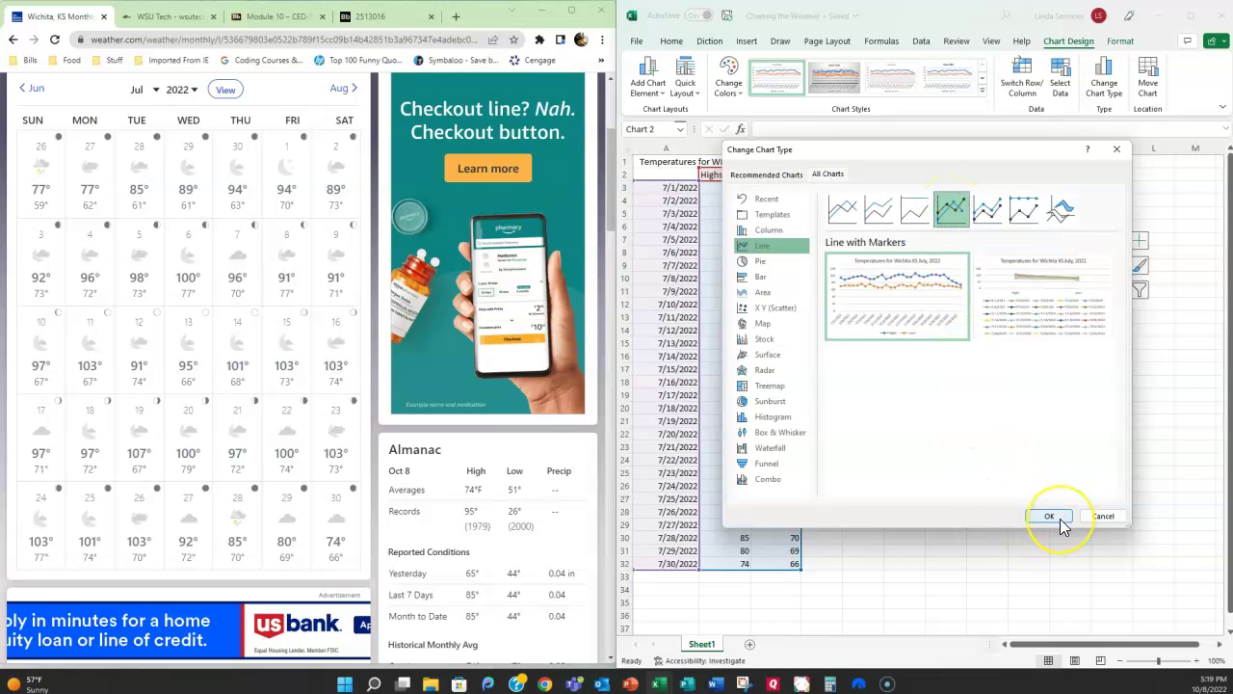
pyautogui.click(1049, 516)
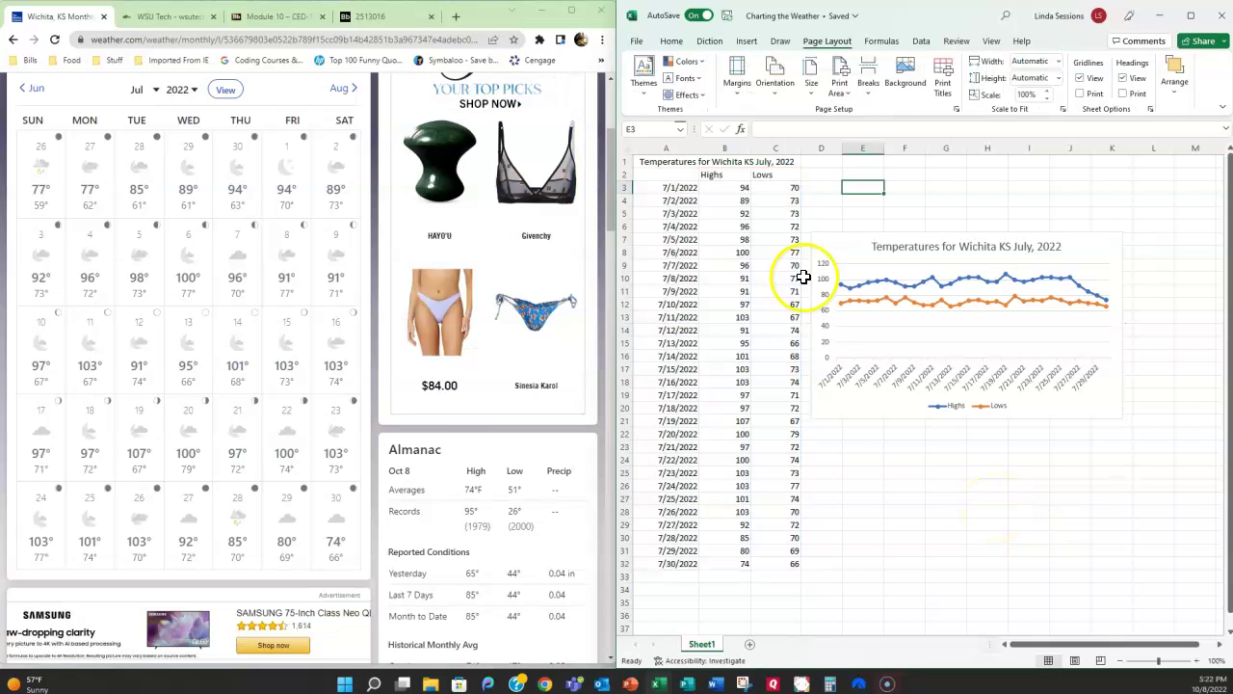
pyautogui.click(832, 244)
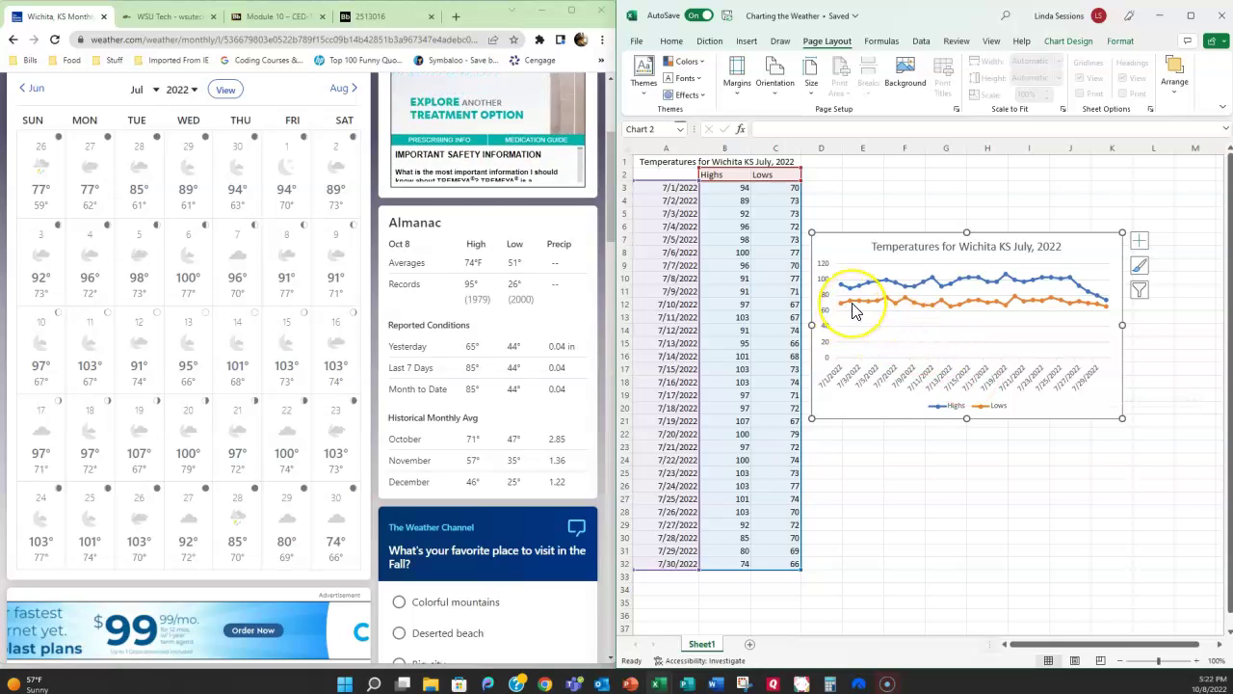
pyautogui.moveTo(852, 304)
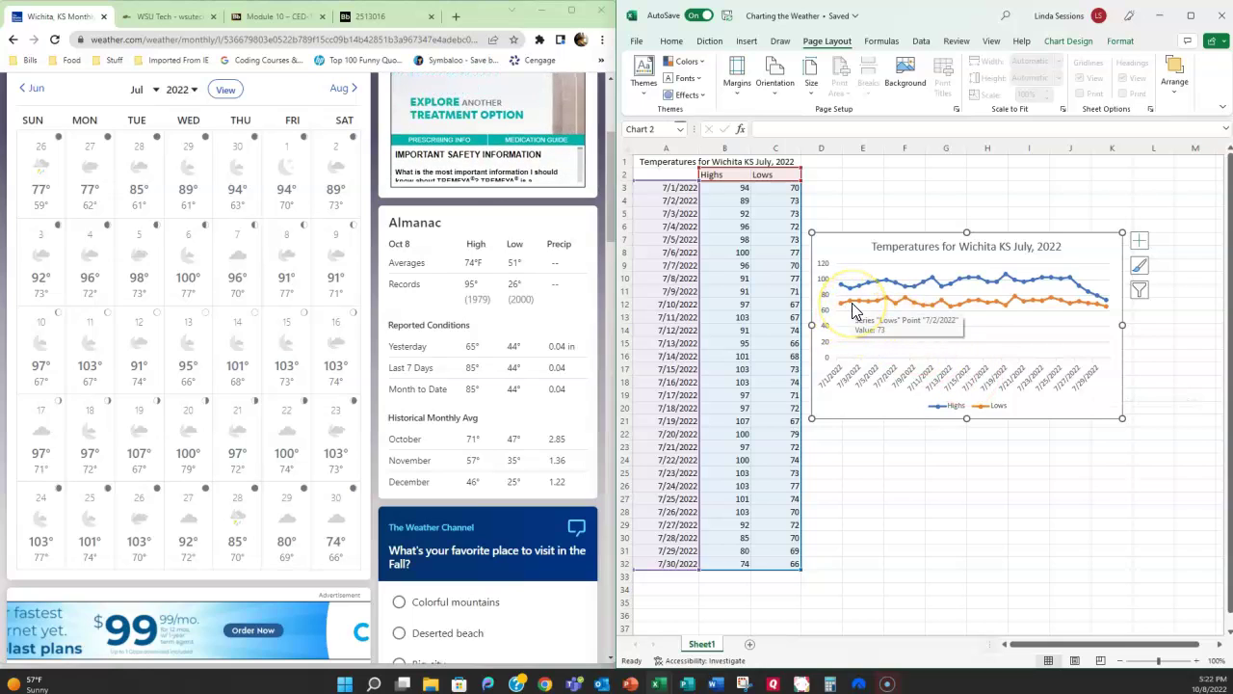
# In Page Setup, scale the sheet to fit 1 page wide by 1 page tall.
pyautogui.click(853, 184)
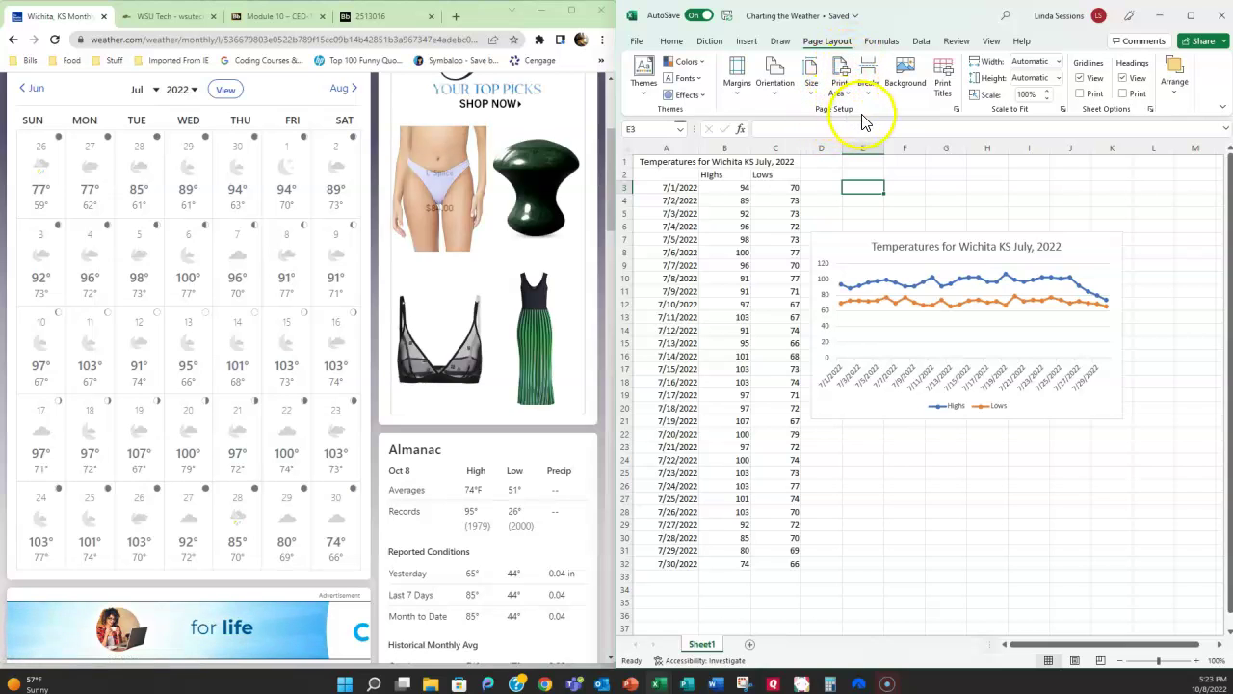
pyautogui.click(956, 112)
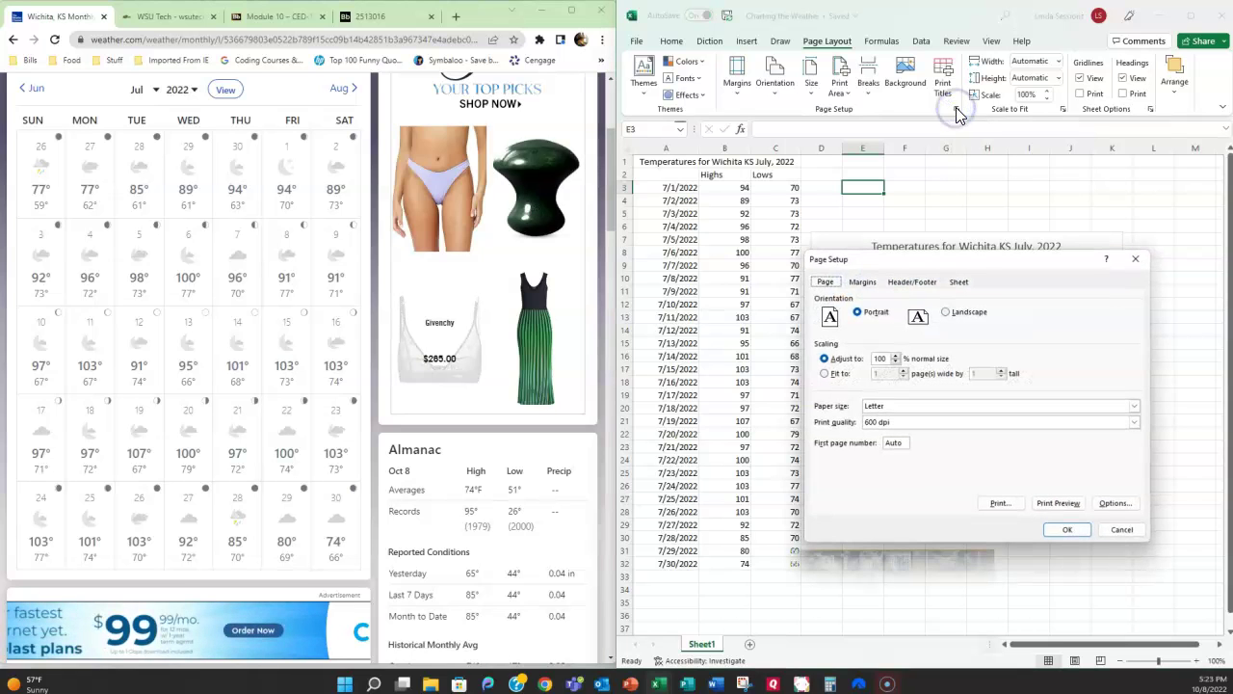
pyautogui.click(825, 281)
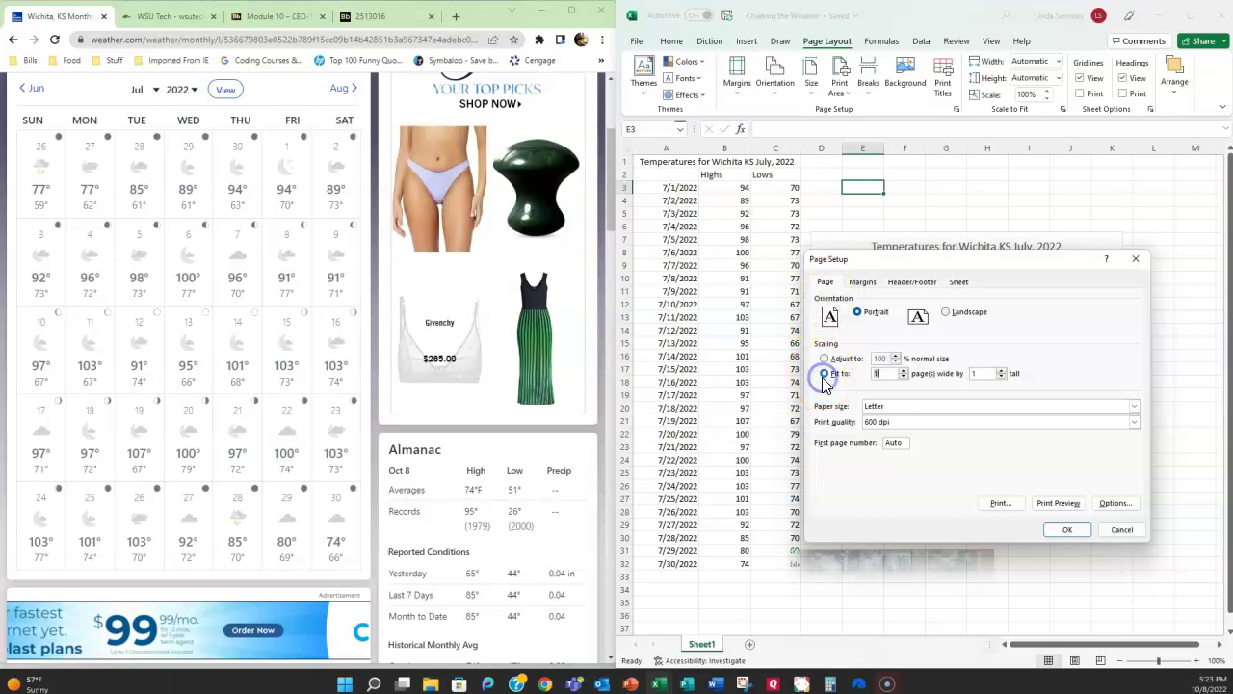
pyautogui.click(825, 374)
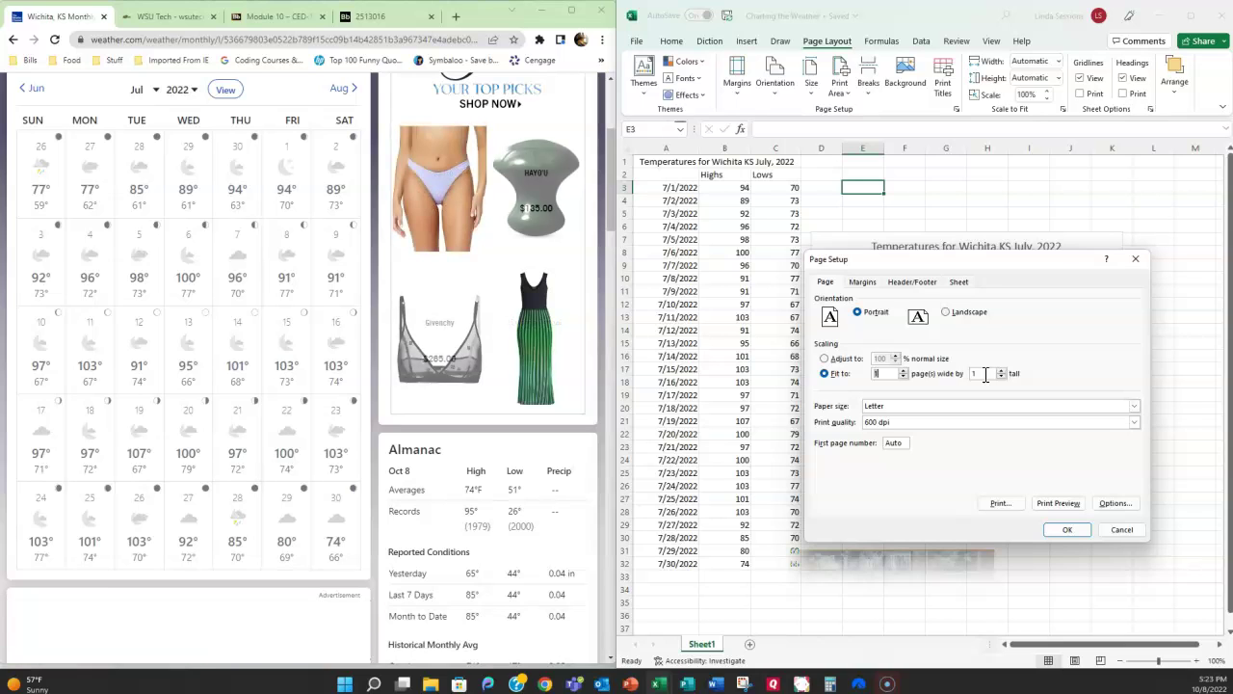
pyautogui.click(1067, 530)
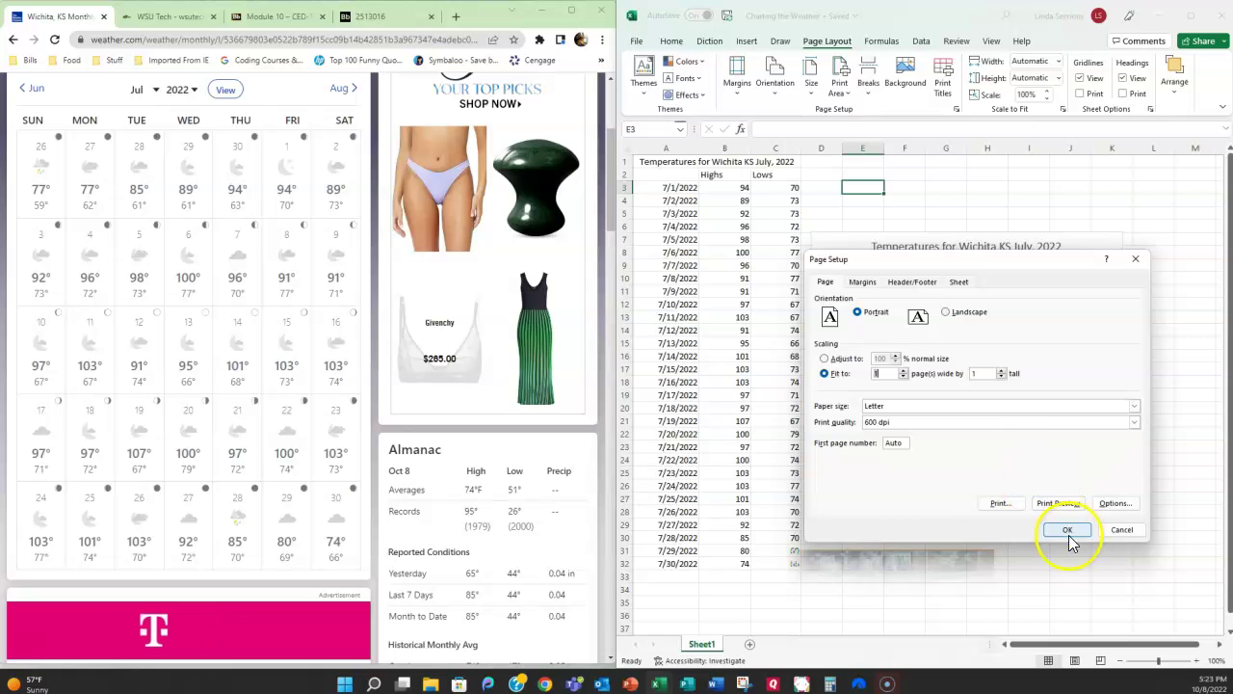
# Show the File > Print preview of the single page and maximize the Excel window.
pyautogui.click(636, 41)
pyautogui.click(659, 214)
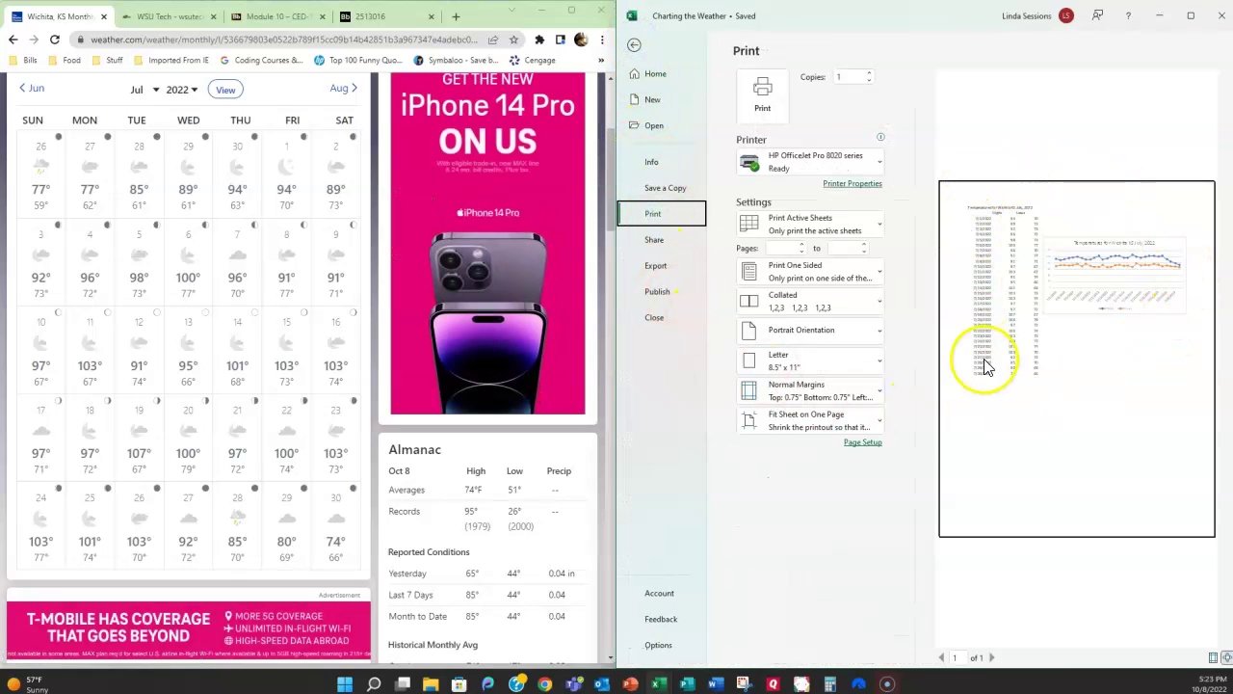
pyautogui.click(1191, 15)
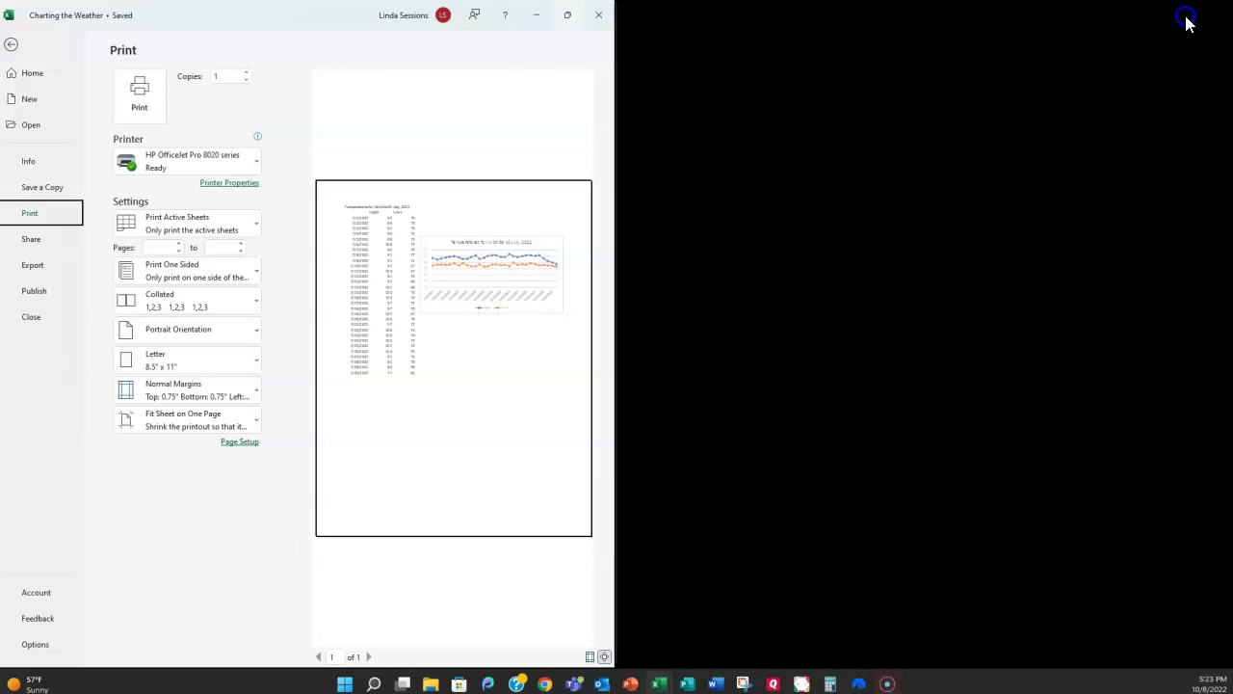